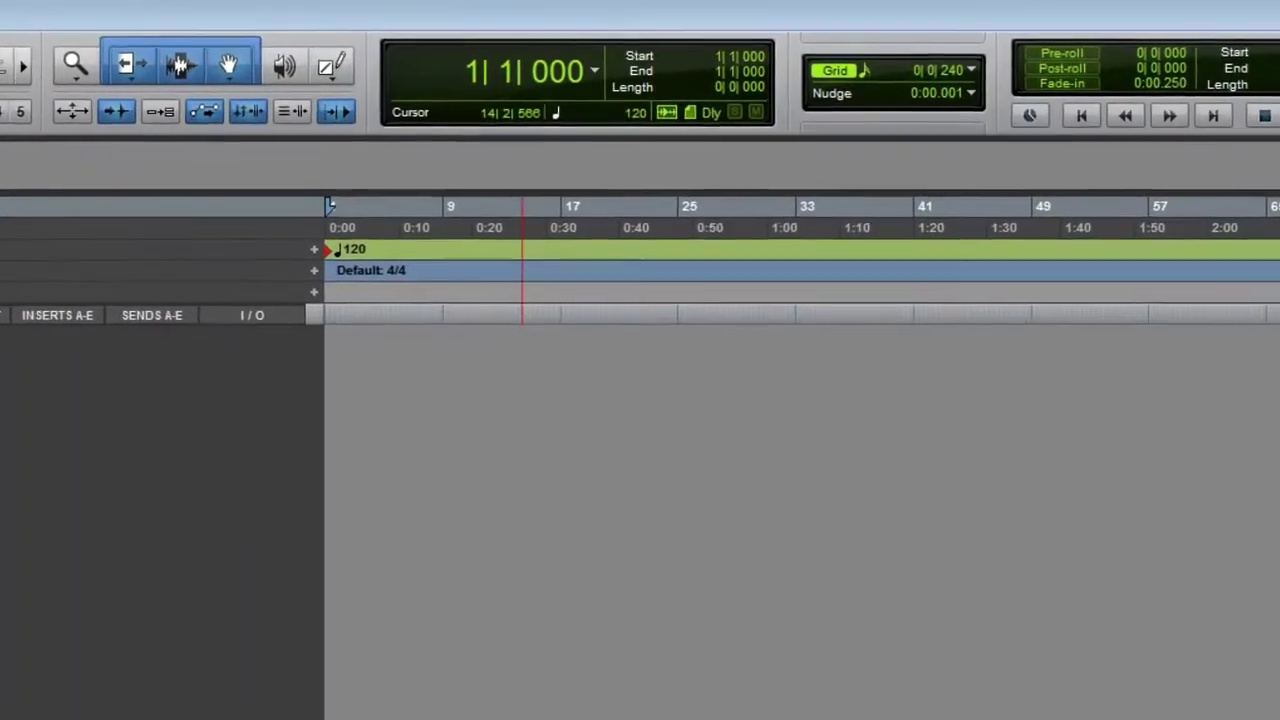
# Step: Create 2 mono audio tracks in Samples, producing Audio 1 and Audio 2
pyautogui.hotkey('ctrl', 'shift', 'n')
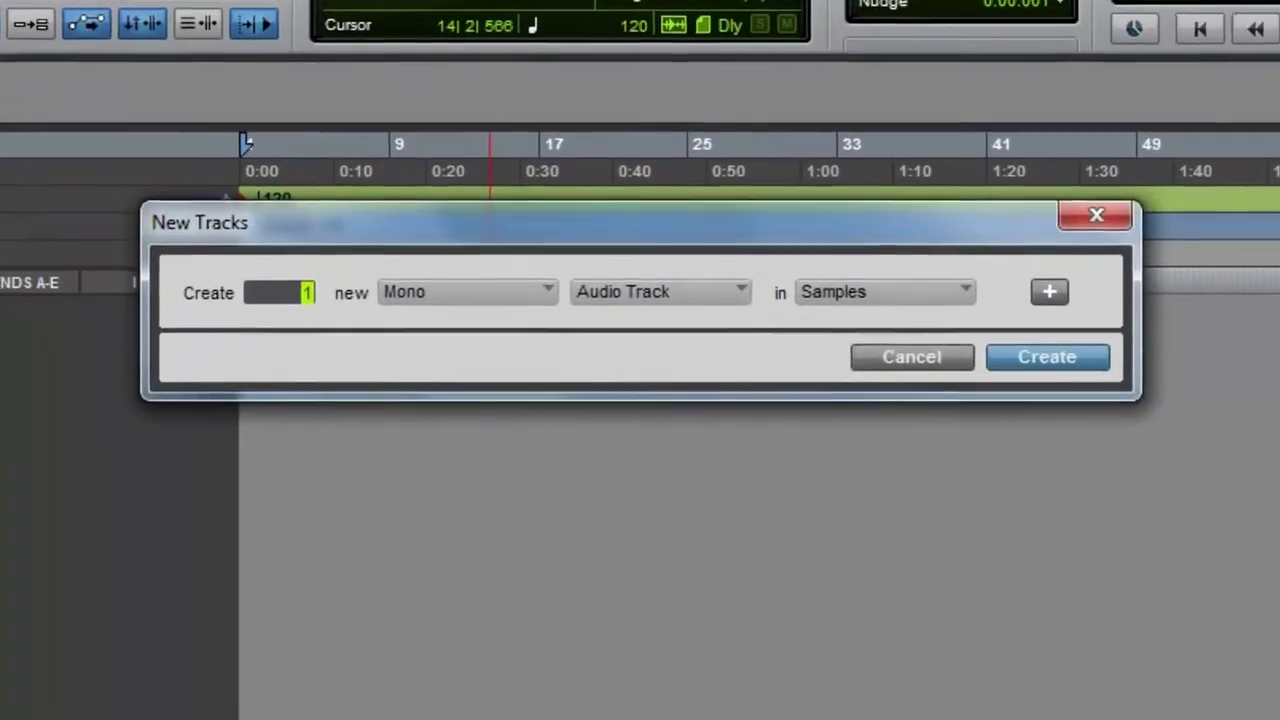
pyautogui.write('2')
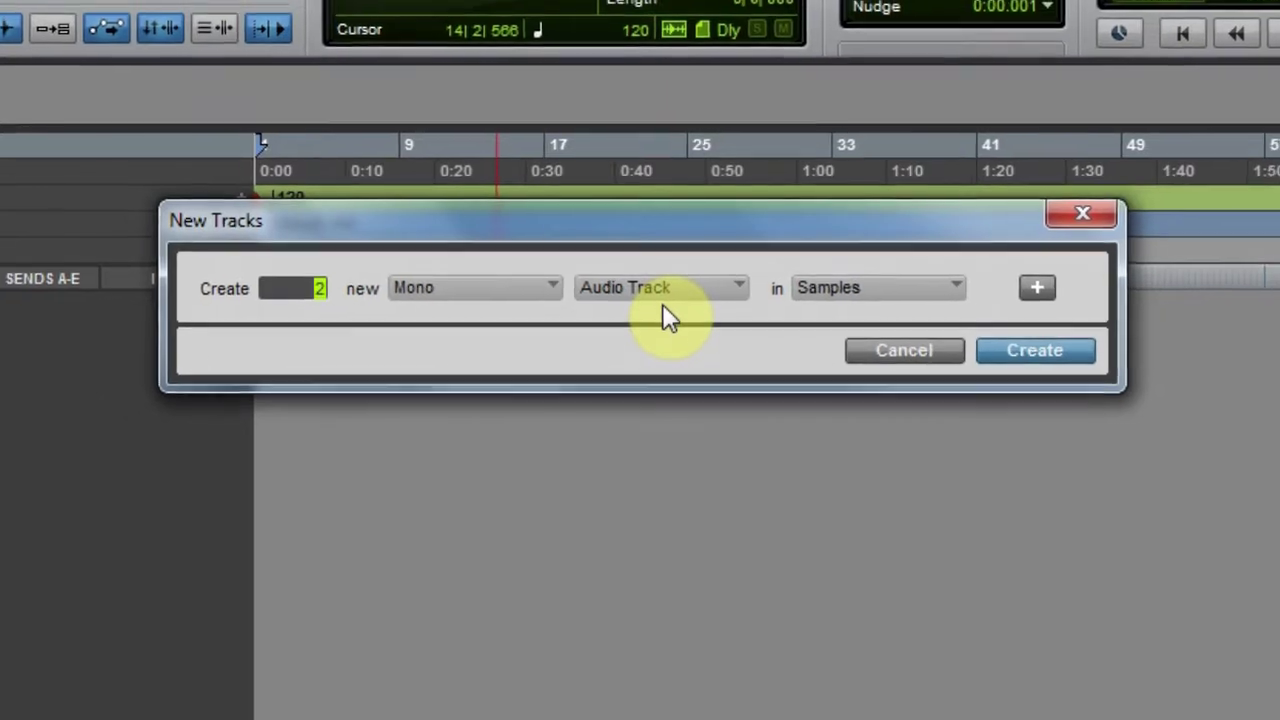
pyautogui.click(1052, 350)
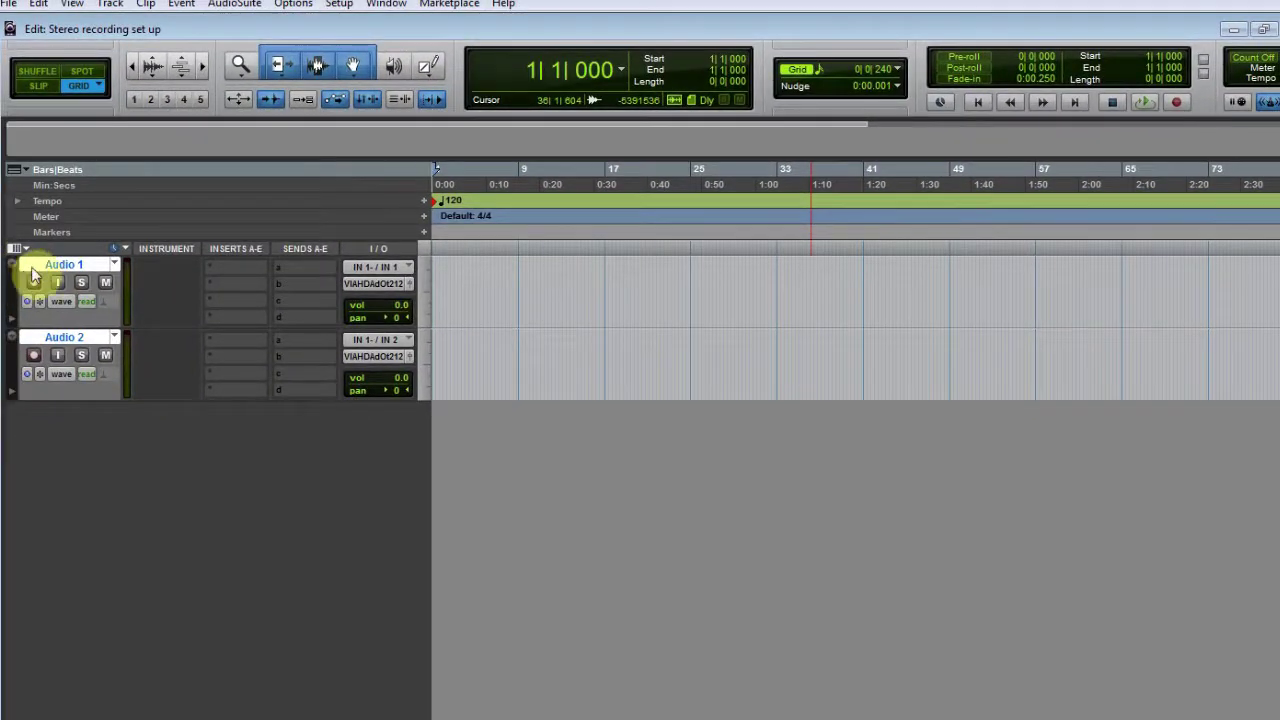
# Step: In the Mix window, record-arm Audio 1 and Audio 2 and turn on input monitoring for both
pyautogui.hotkey('ctrl', '=')
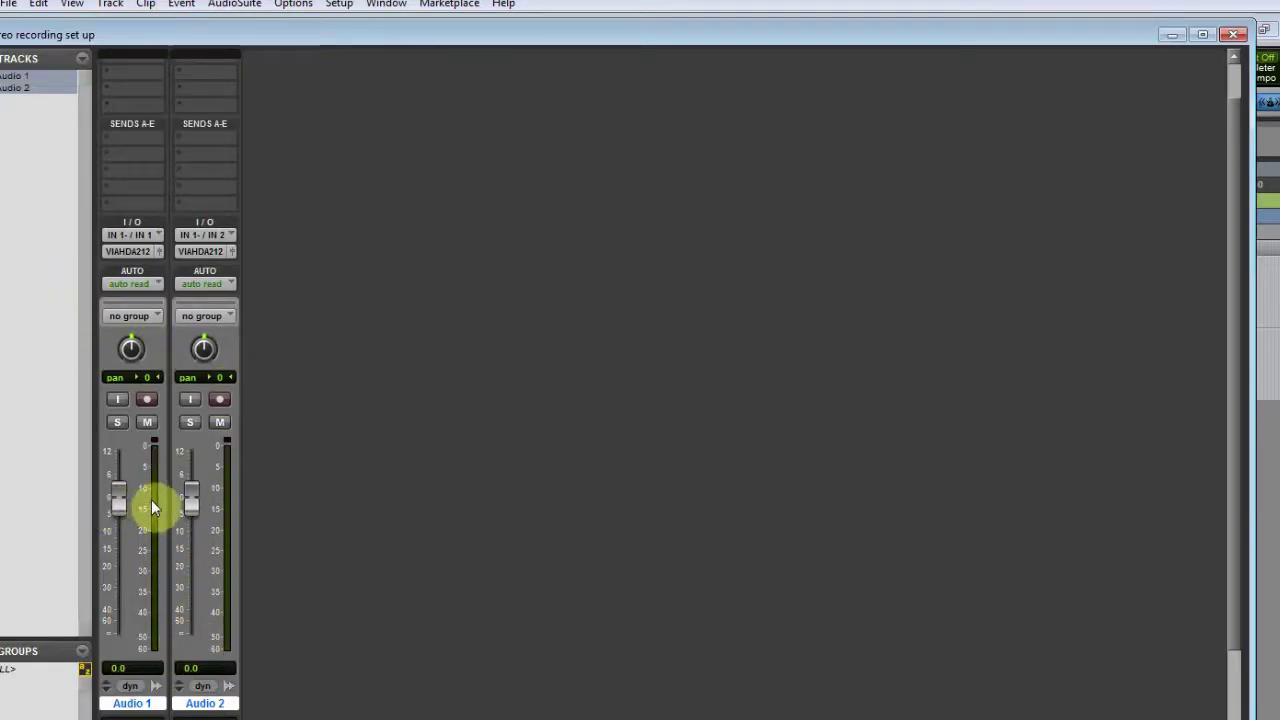
pyautogui.click(220, 400)
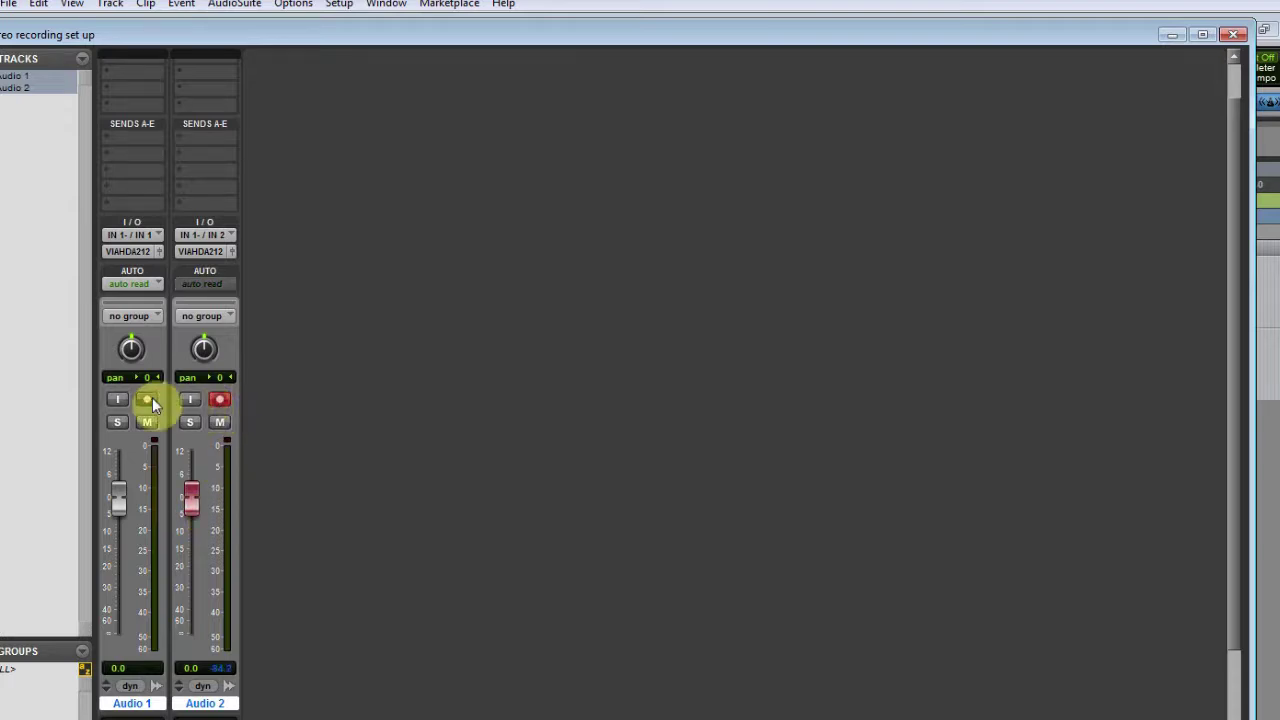
pyautogui.click(147, 400)
pyautogui.click(114, 401)
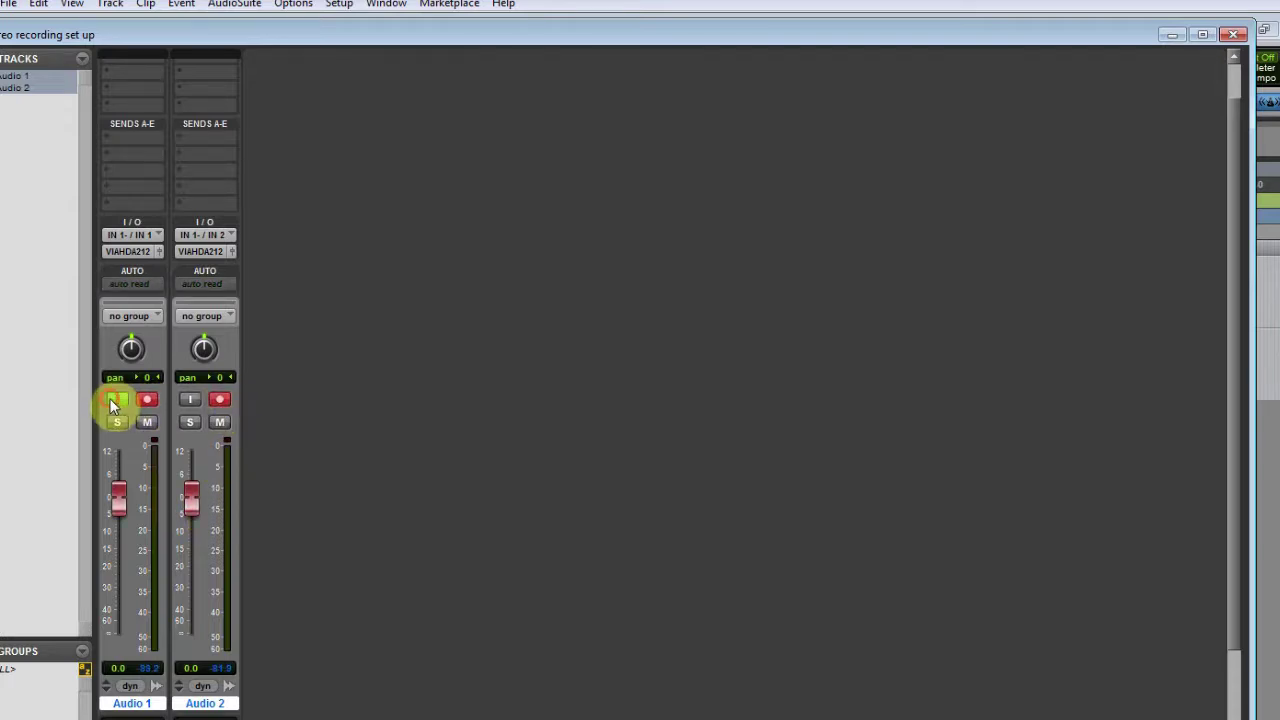
pyautogui.click(190, 400)
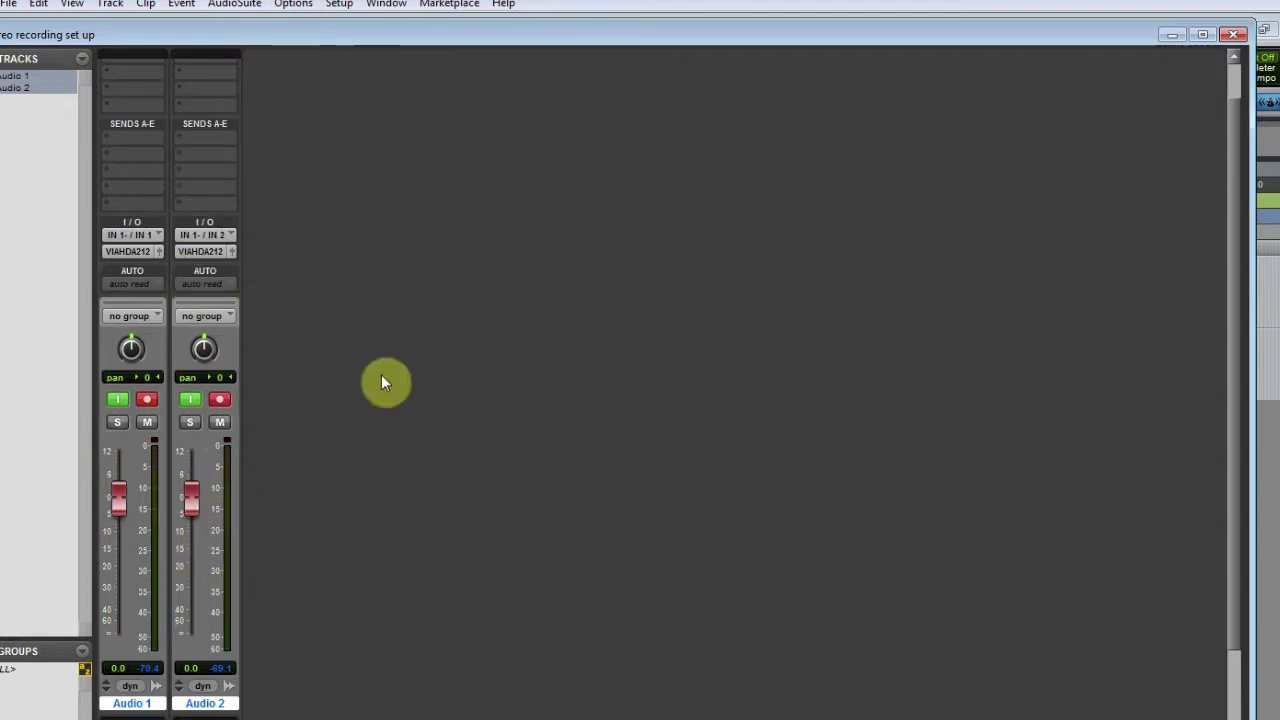
# Step: Set Audio 1's input to interface IN 3 and Audio 2's input to IN 4
pyautogui.hotkey('ctrl', '=')
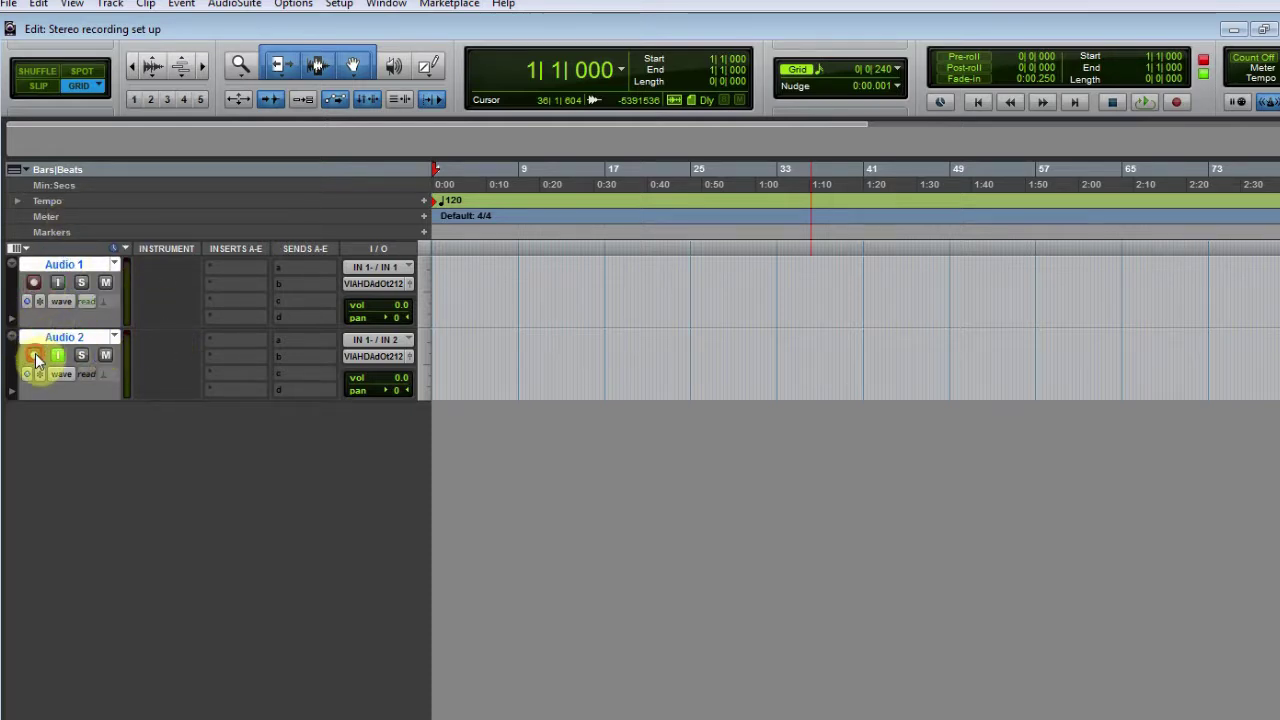
pyautogui.click(382, 268)
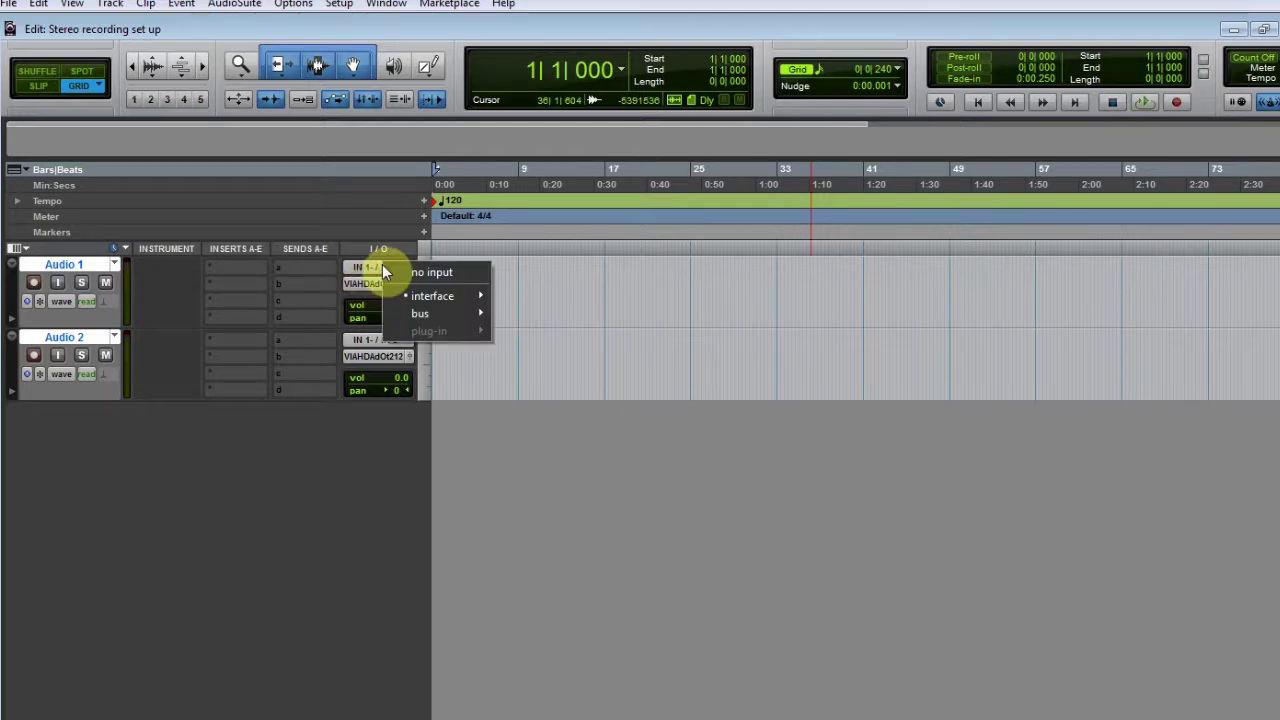
pyautogui.moveTo(431, 298)
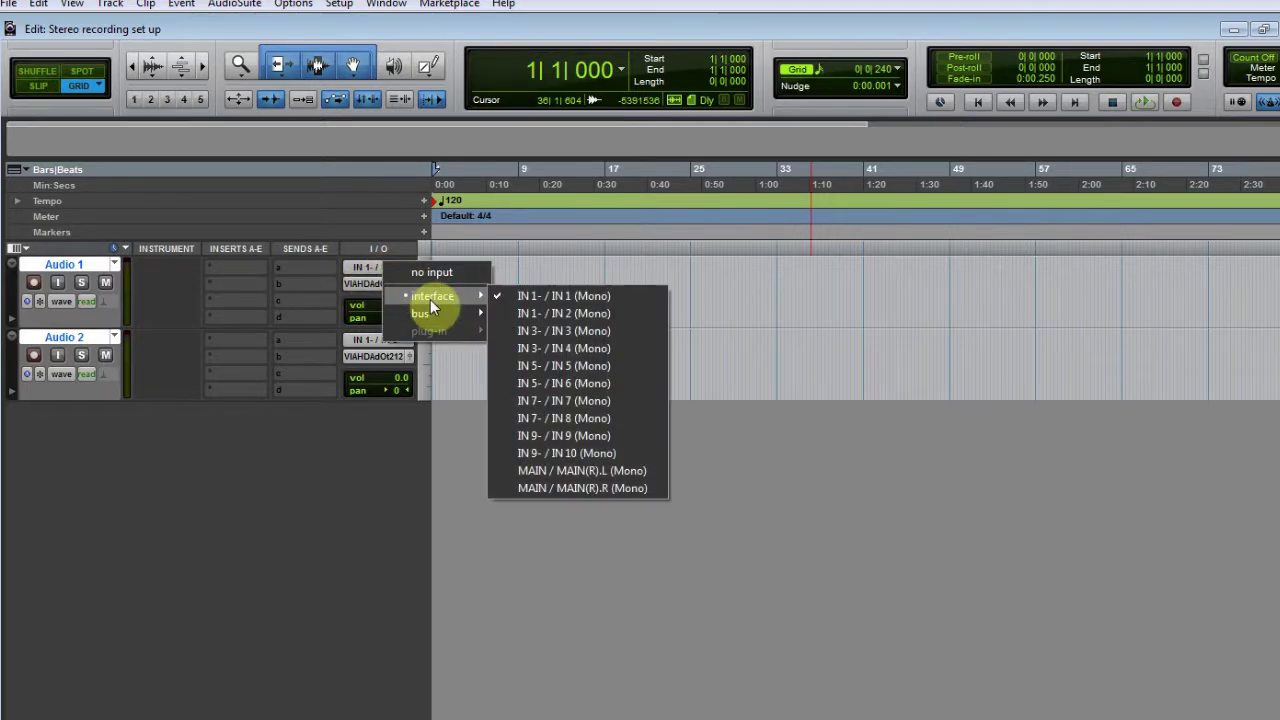
pyautogui.click(610, 333)
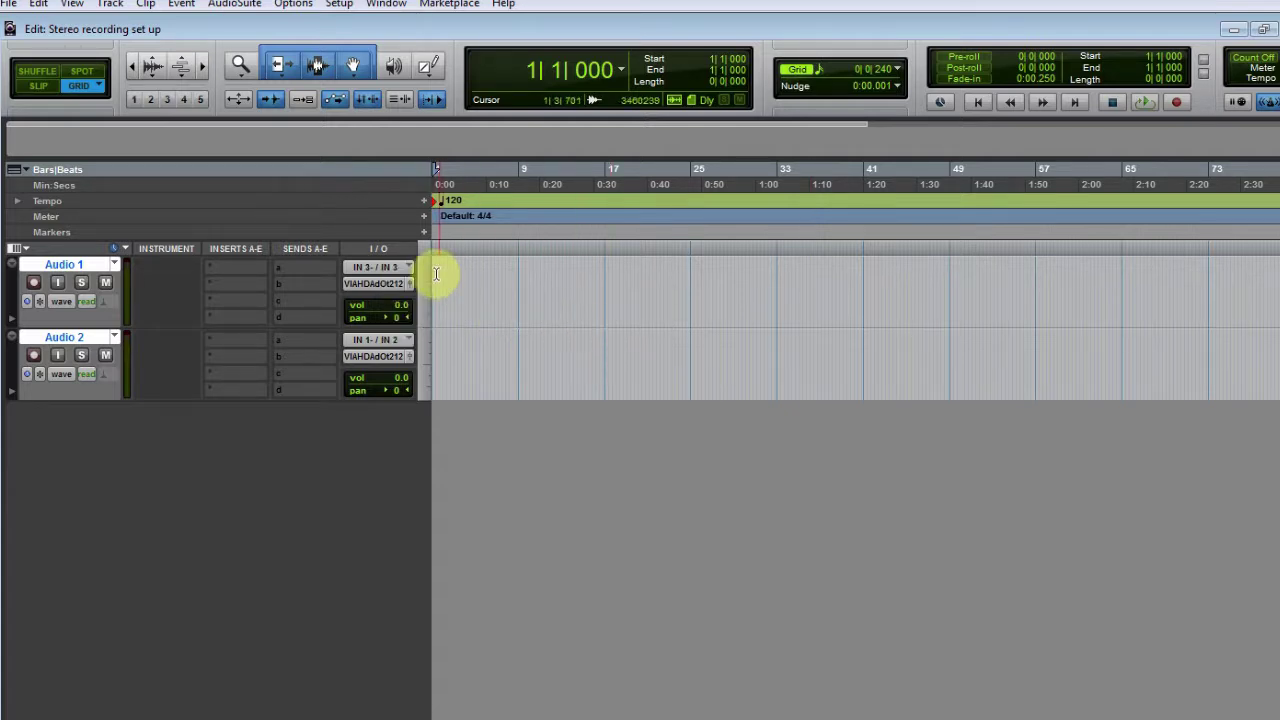
pyautogui.click(377, 339)
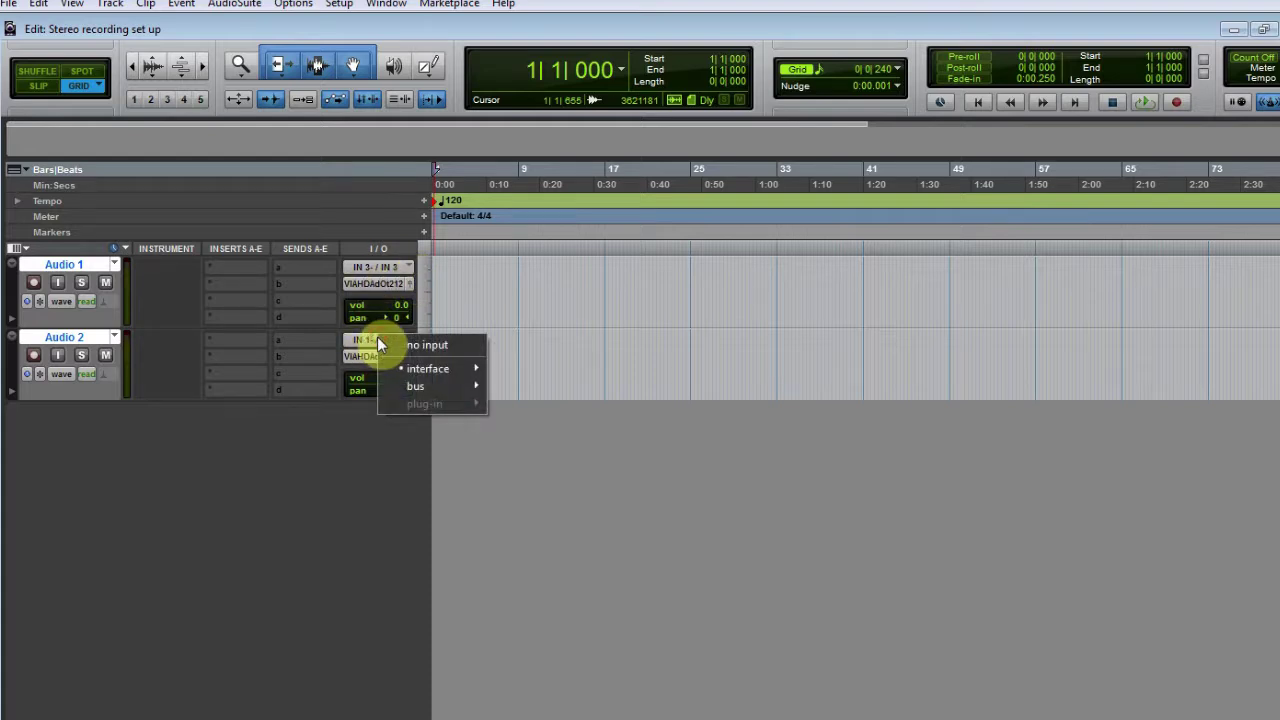
pyautogui.moveTo(443, 364)
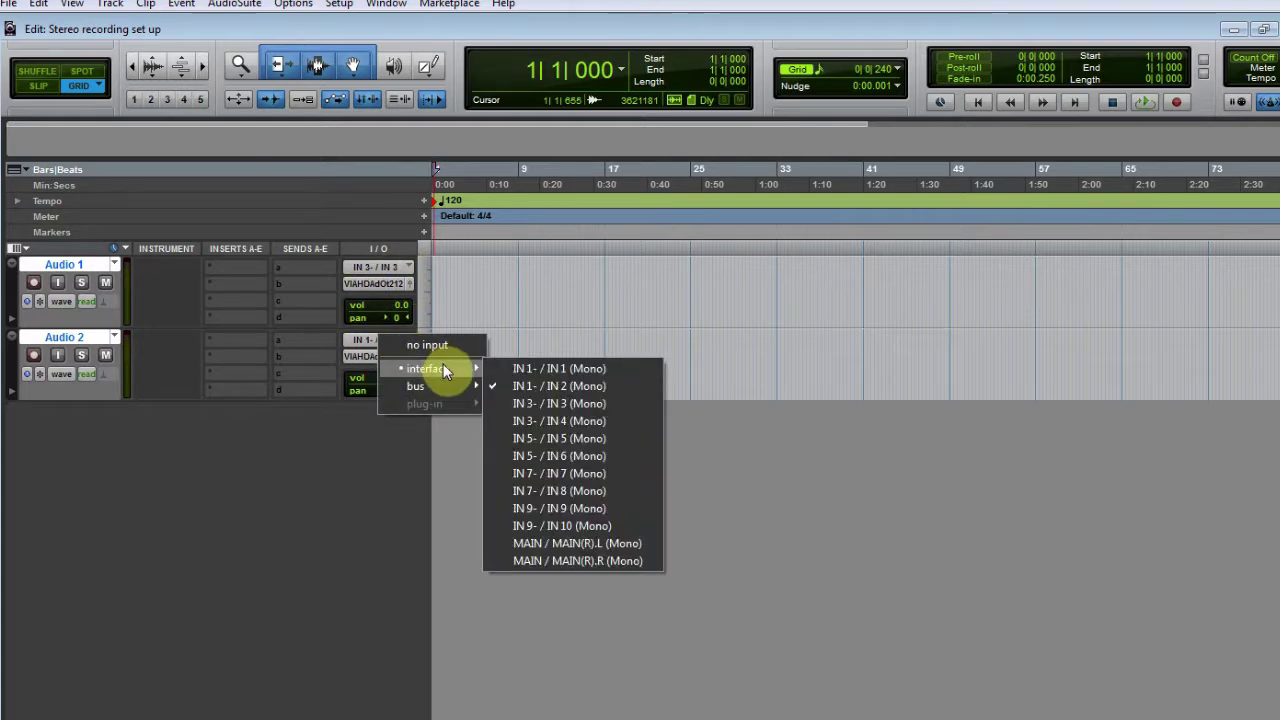
pyautogui.click(584, 427)
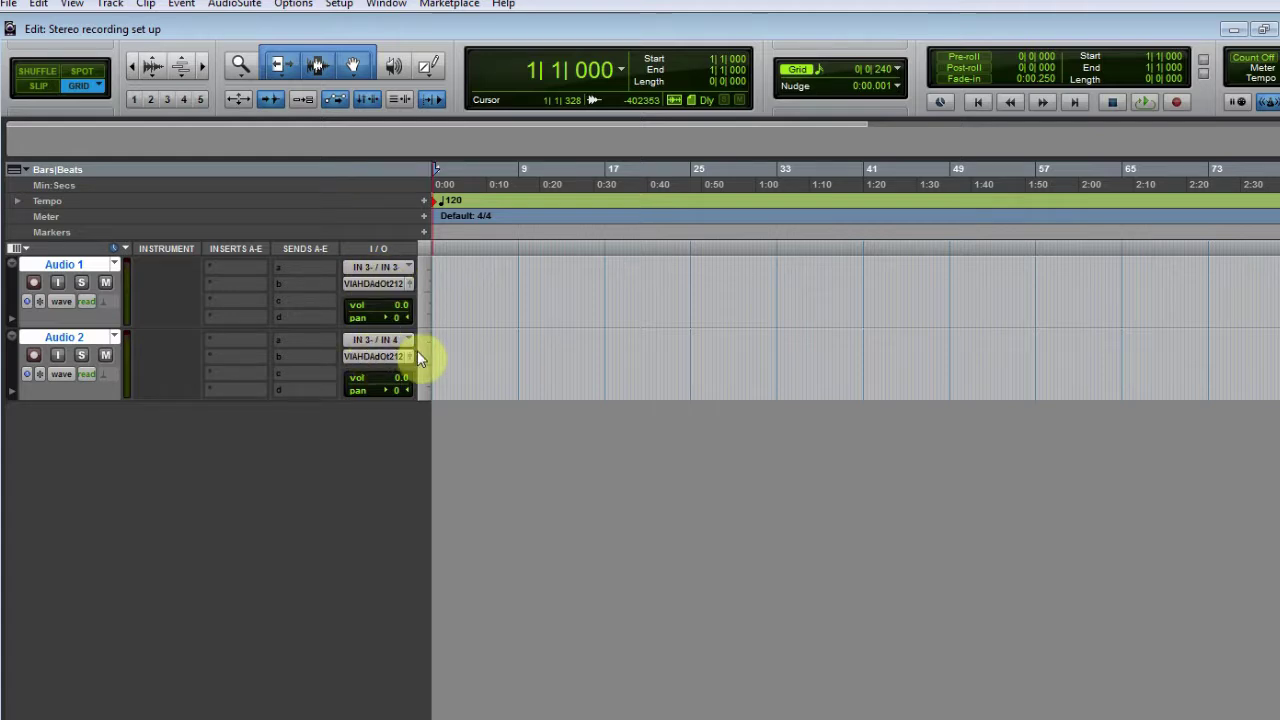
# Step: Record-arm and input-monitor Audio 1 and Audio 2 in the Edit window, then open Audio 1's name dialog
pyautogui.click(32, 283)
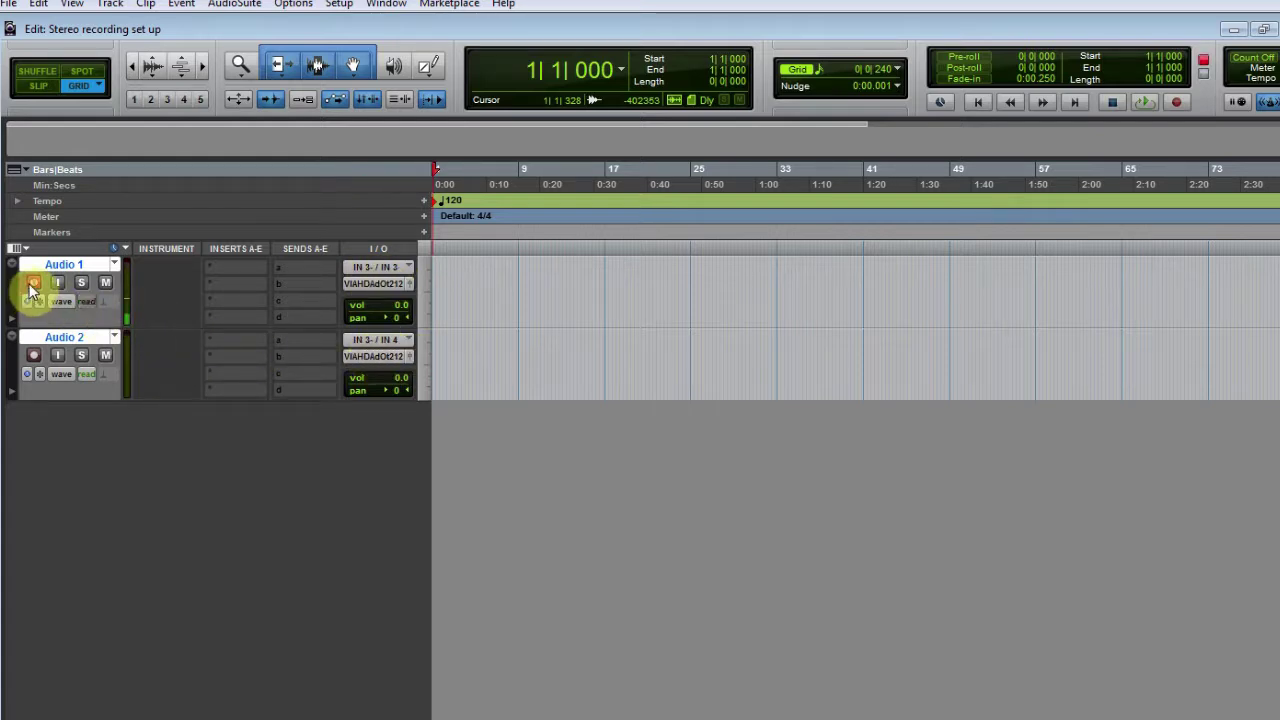
pyautogui.click(57, 283)
pyautogui.click(33, 355)
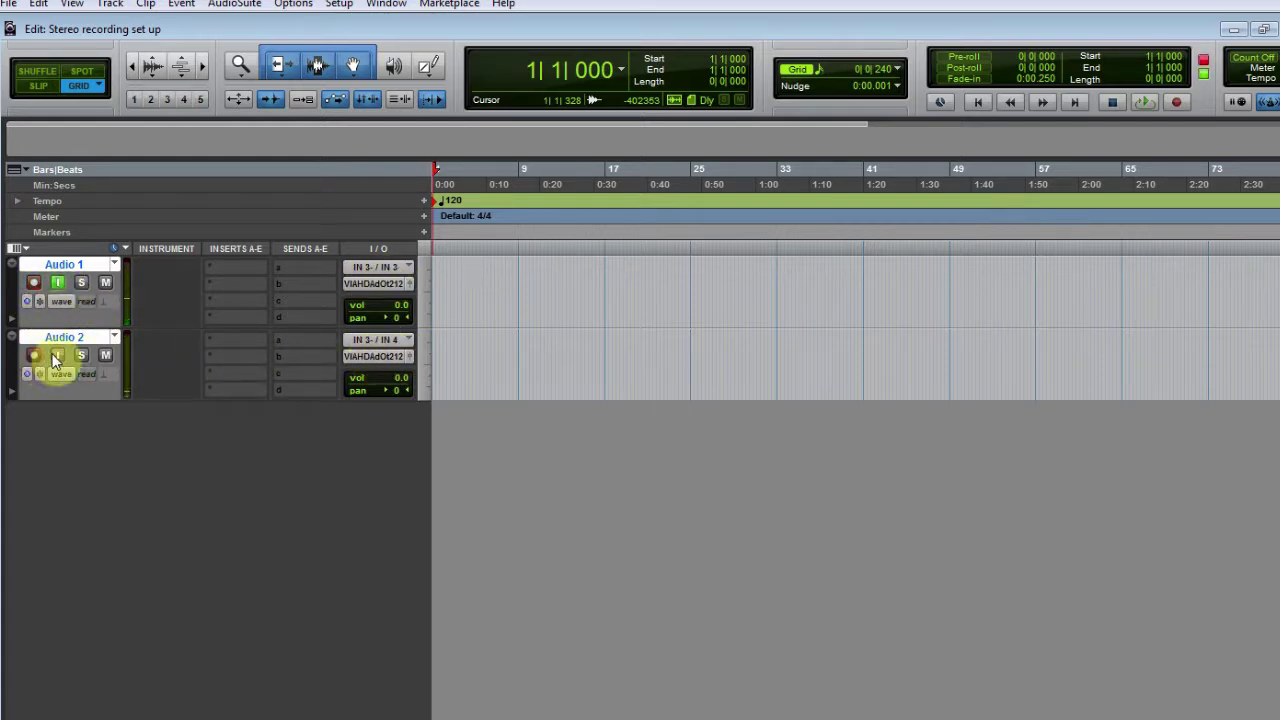
pyautogui.click(57, 356)
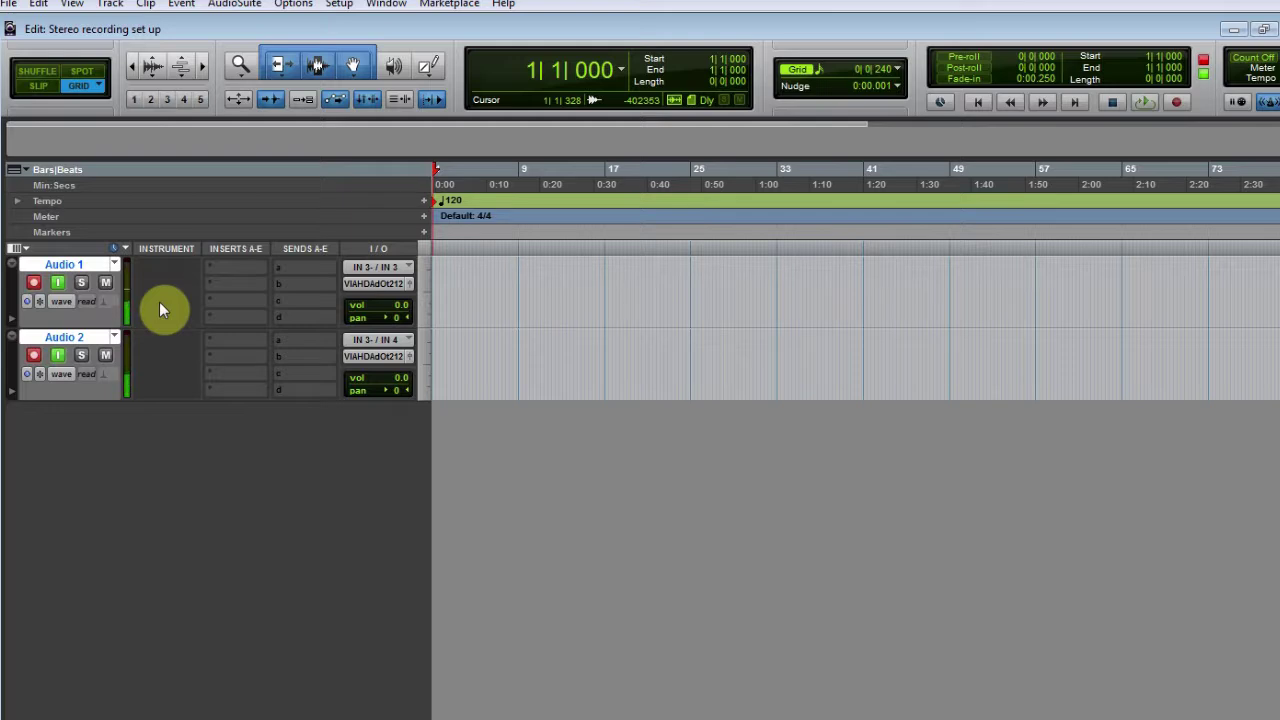
pyautogui.doubleClick(55, 266)
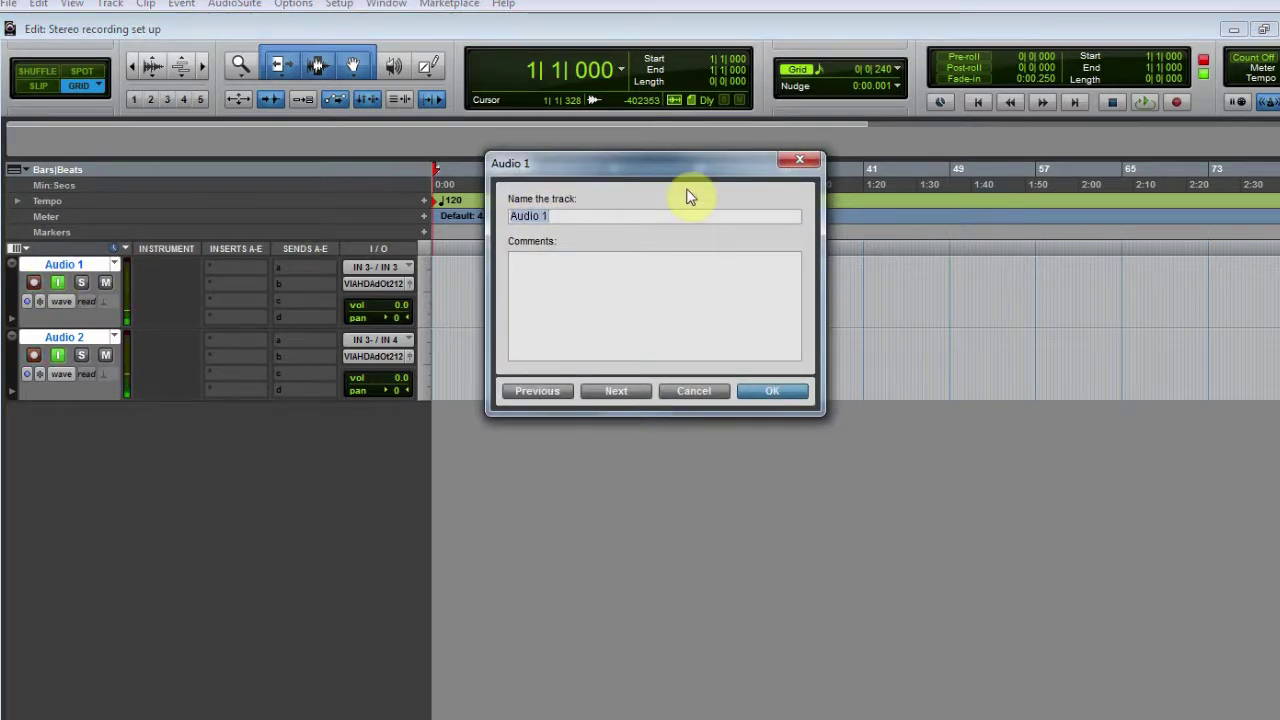
# Step: Name Audio 1 'ST left' and Audio 2 'ST Right'
pyautogui.write('ST ')
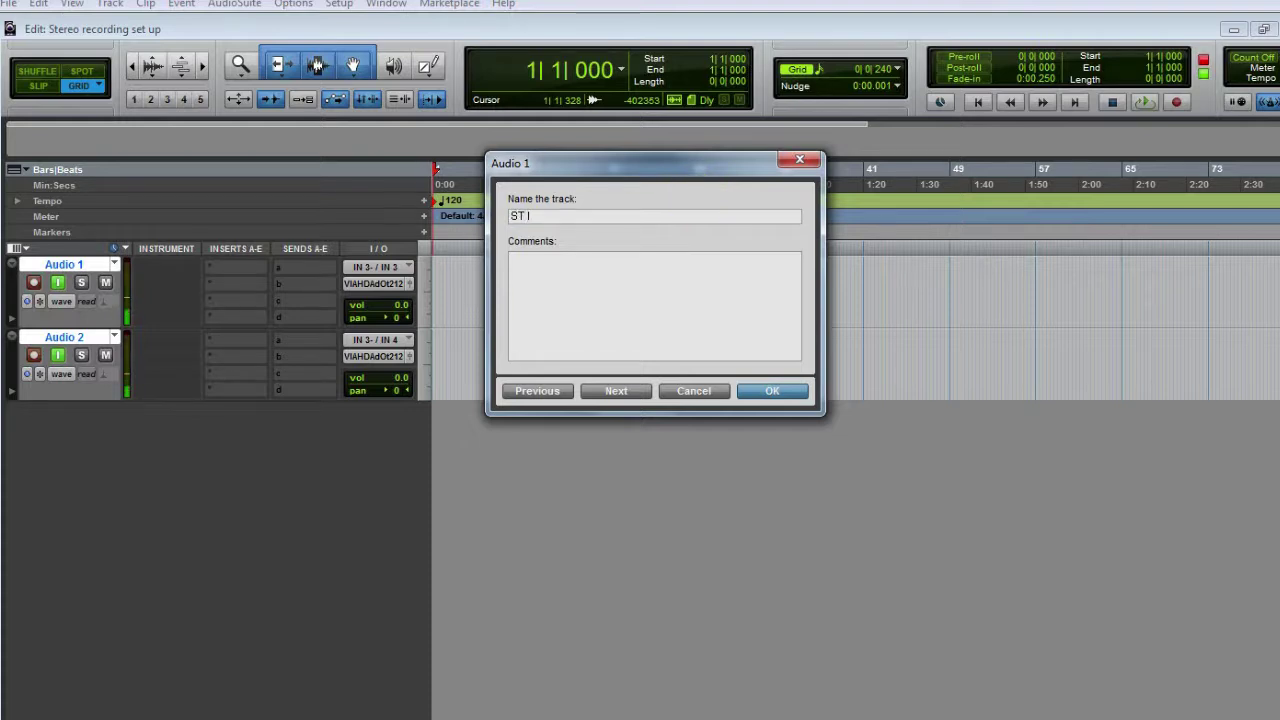
pyautogui.write('left')
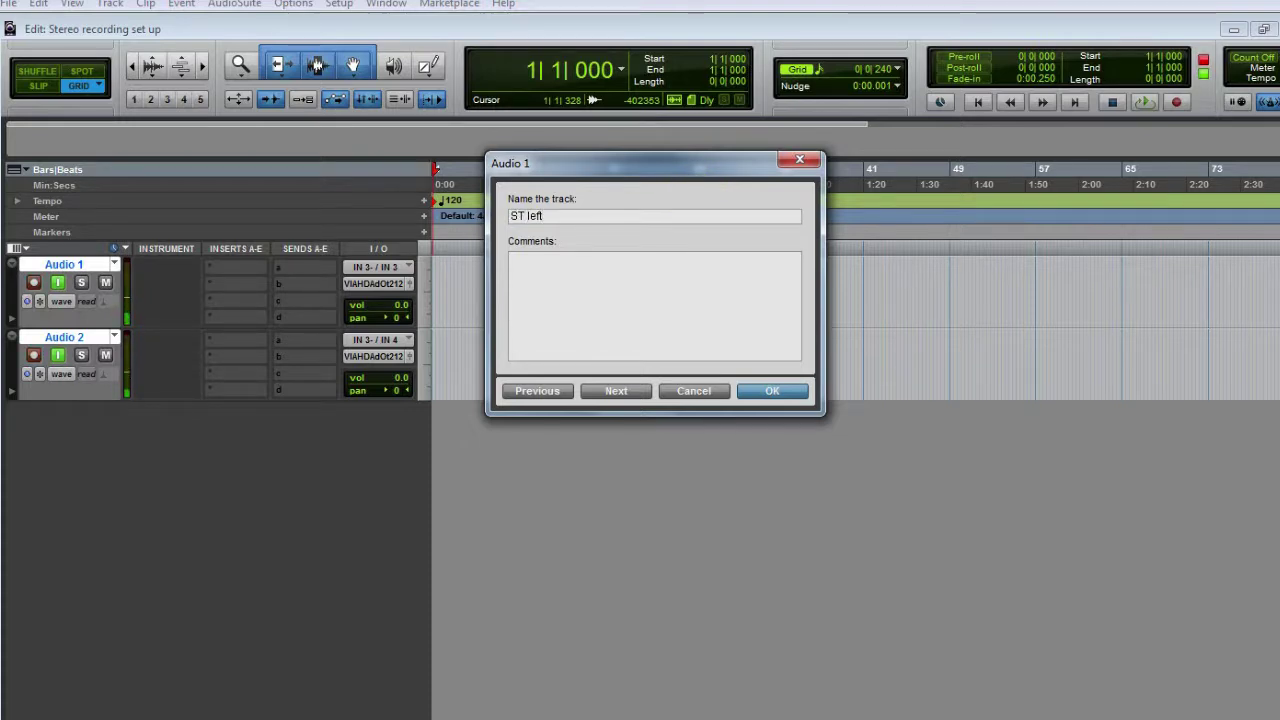
pyautogui.hotkey('ctrl', 'Right')
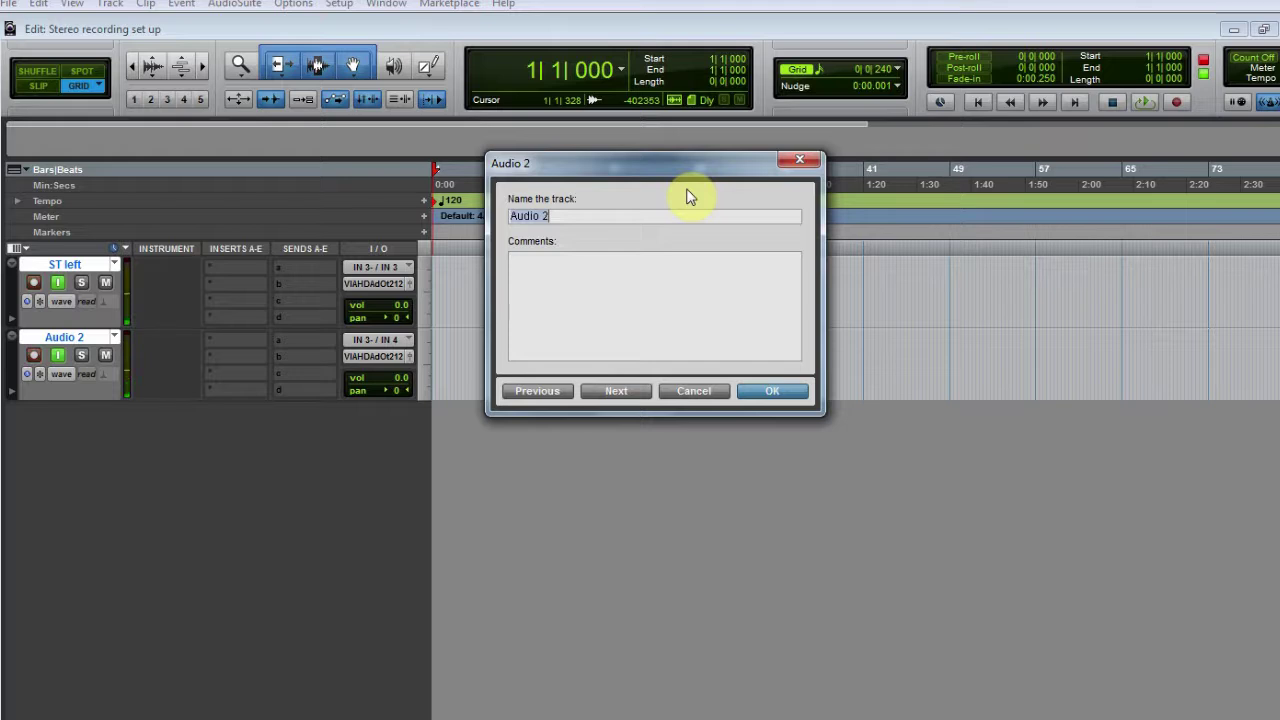
pyautogui.write('ST ')
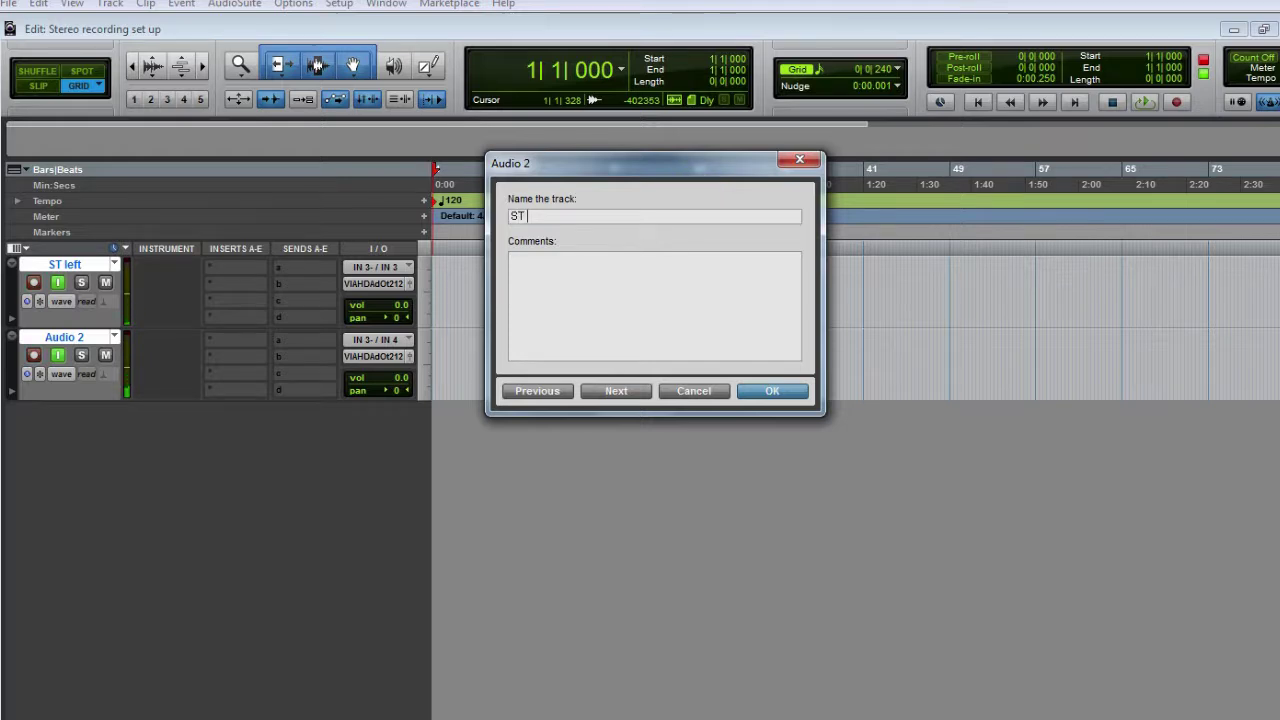
pyautogui.write('Ri')
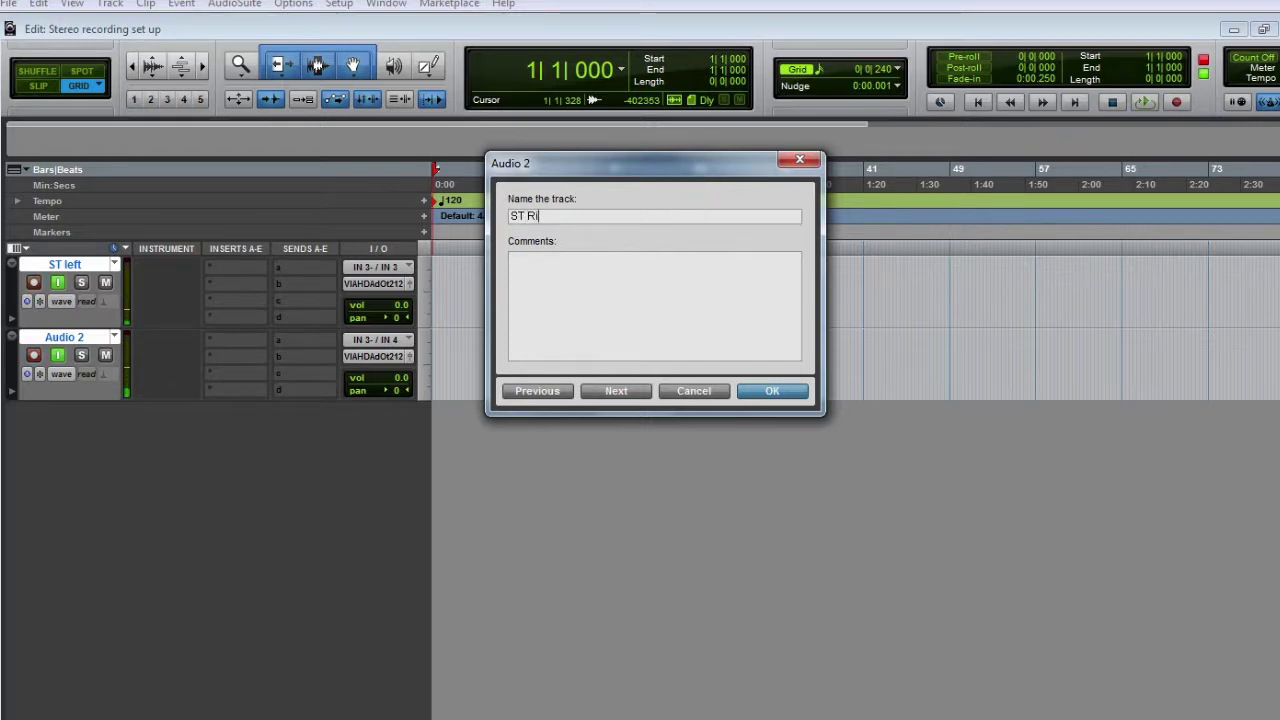
pyautogui.write('g')
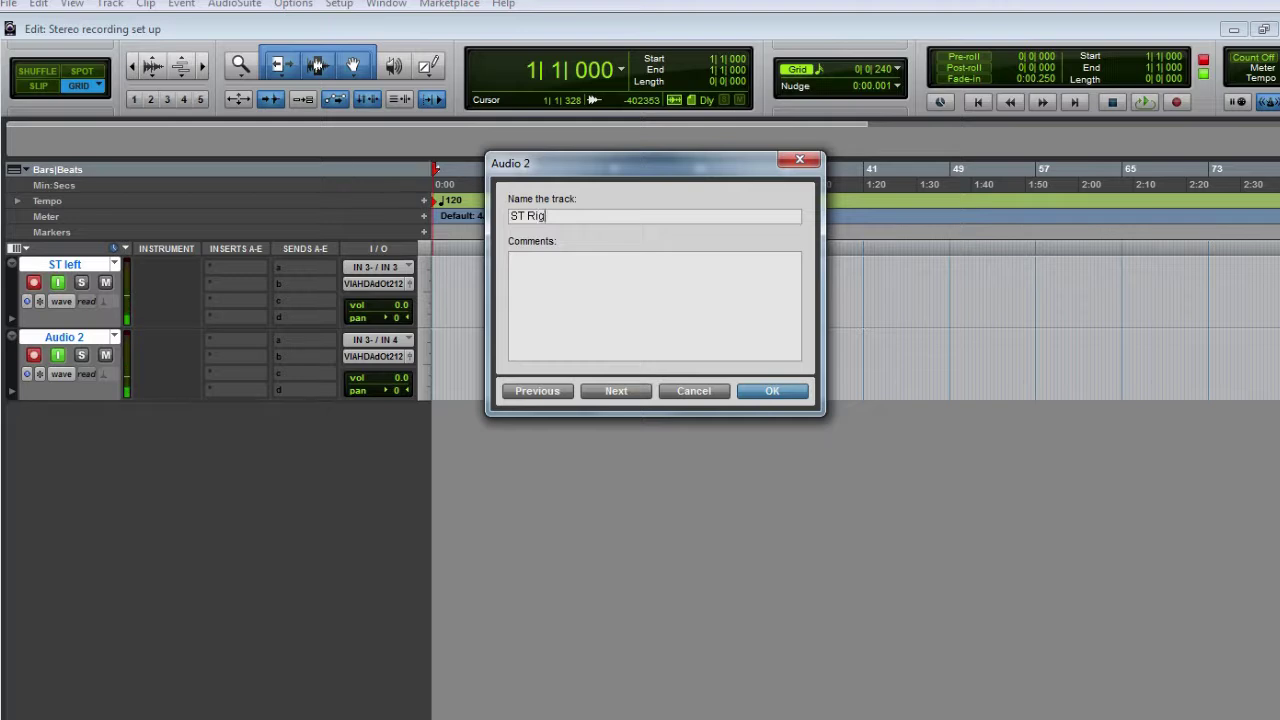
pyautogui.write('ht')
pyautogui.click(772, 391)
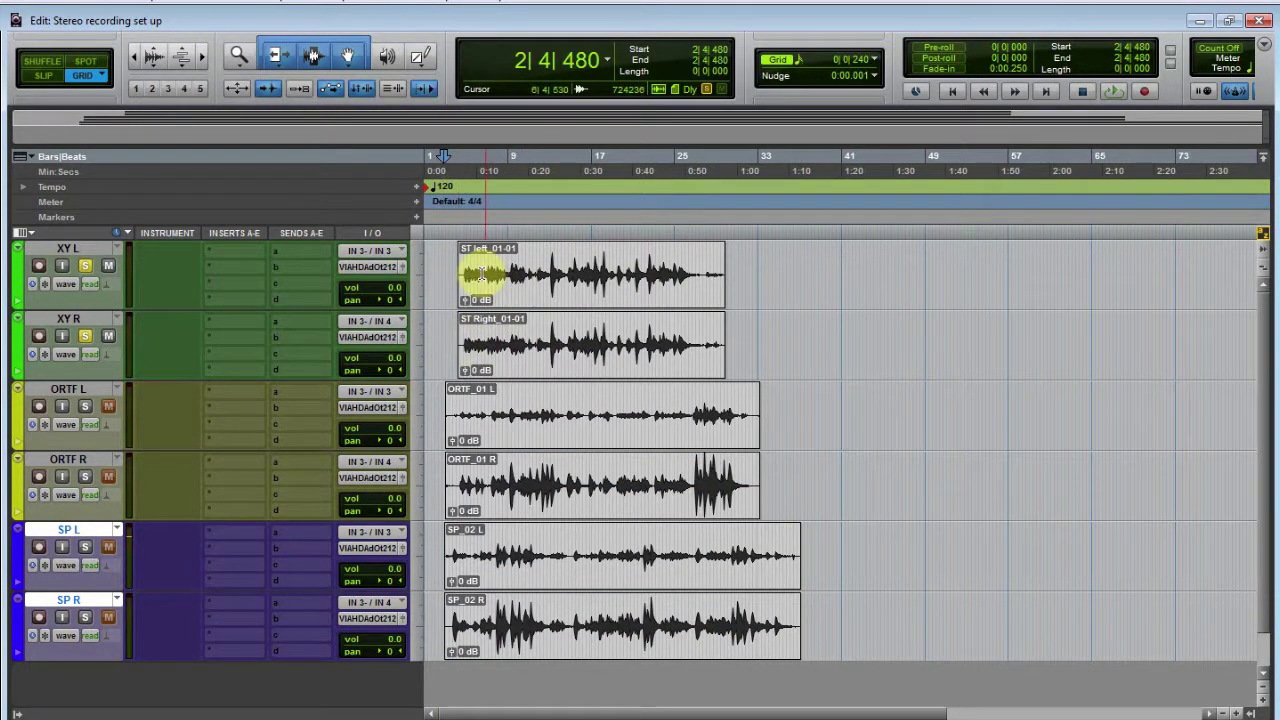
# Step: Trim the start of both XY clips
pyautogui.click(458, 272)
# Step: Play the session from the trimmed XY clips, checking the Mix and Edit views, then stop
pyautogui.click(455, 265)
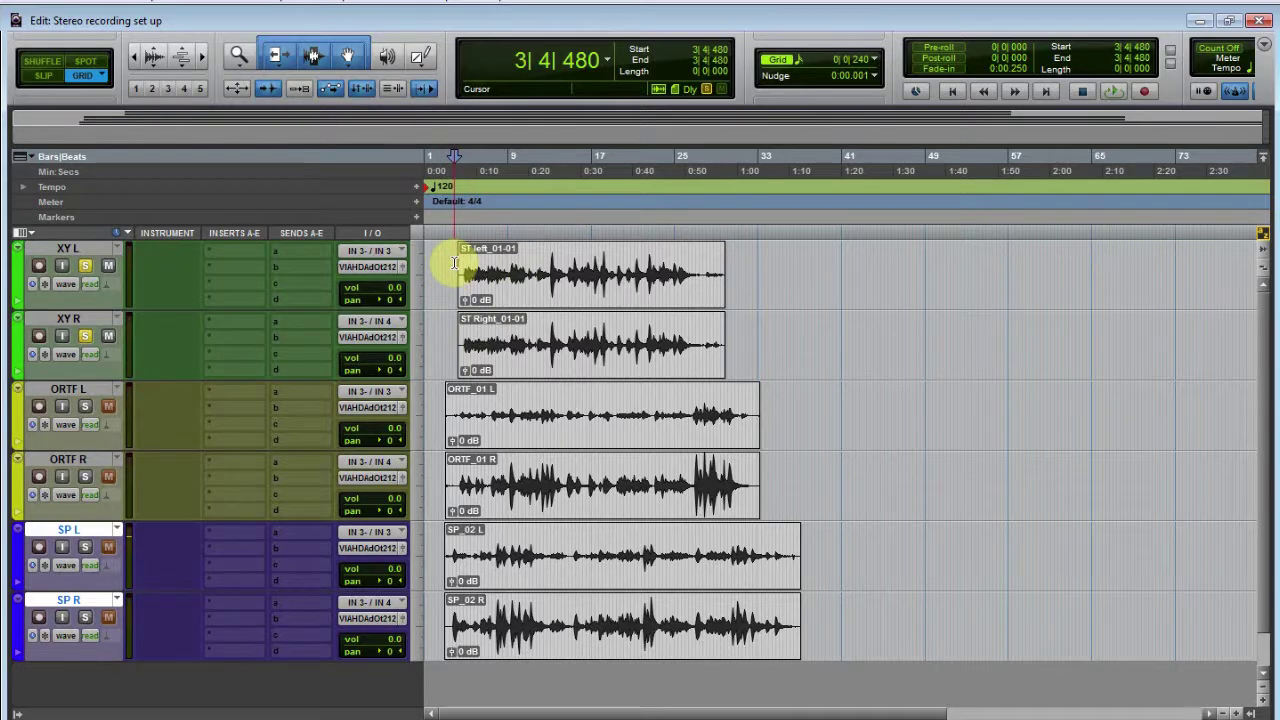
pyautogui.press('space')
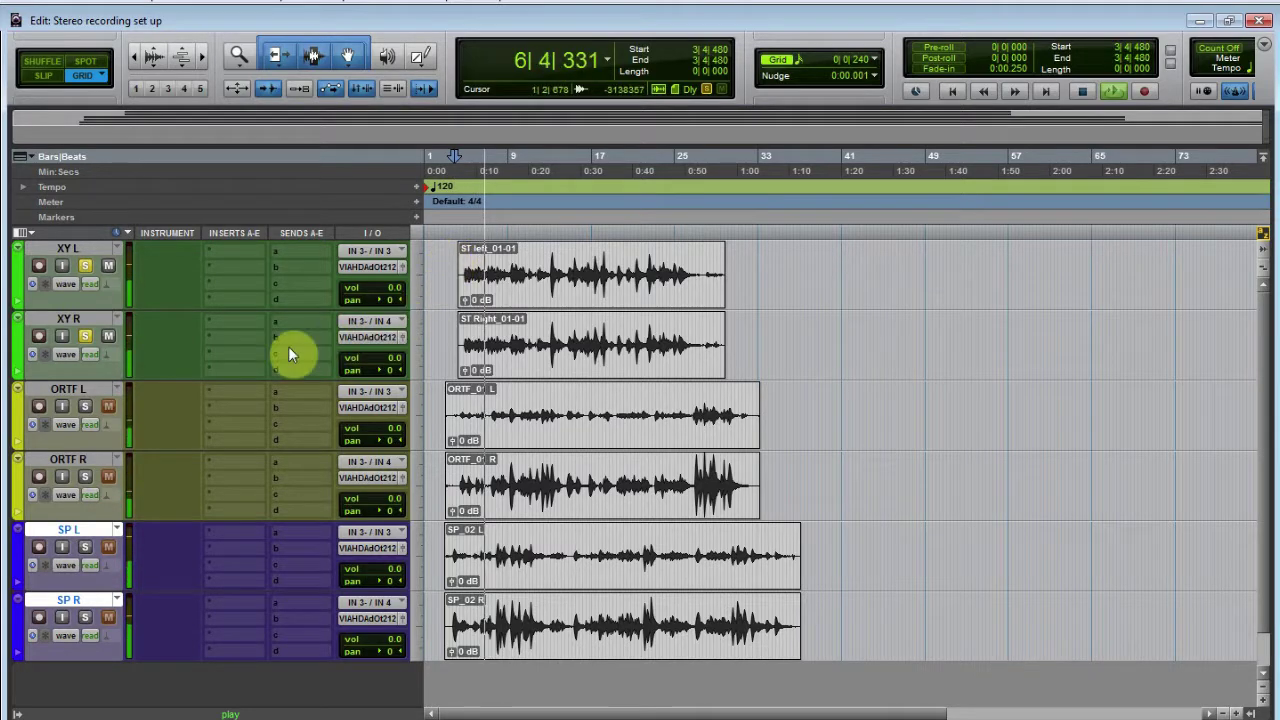
pyautogui.hotkey('ctrl', '=')
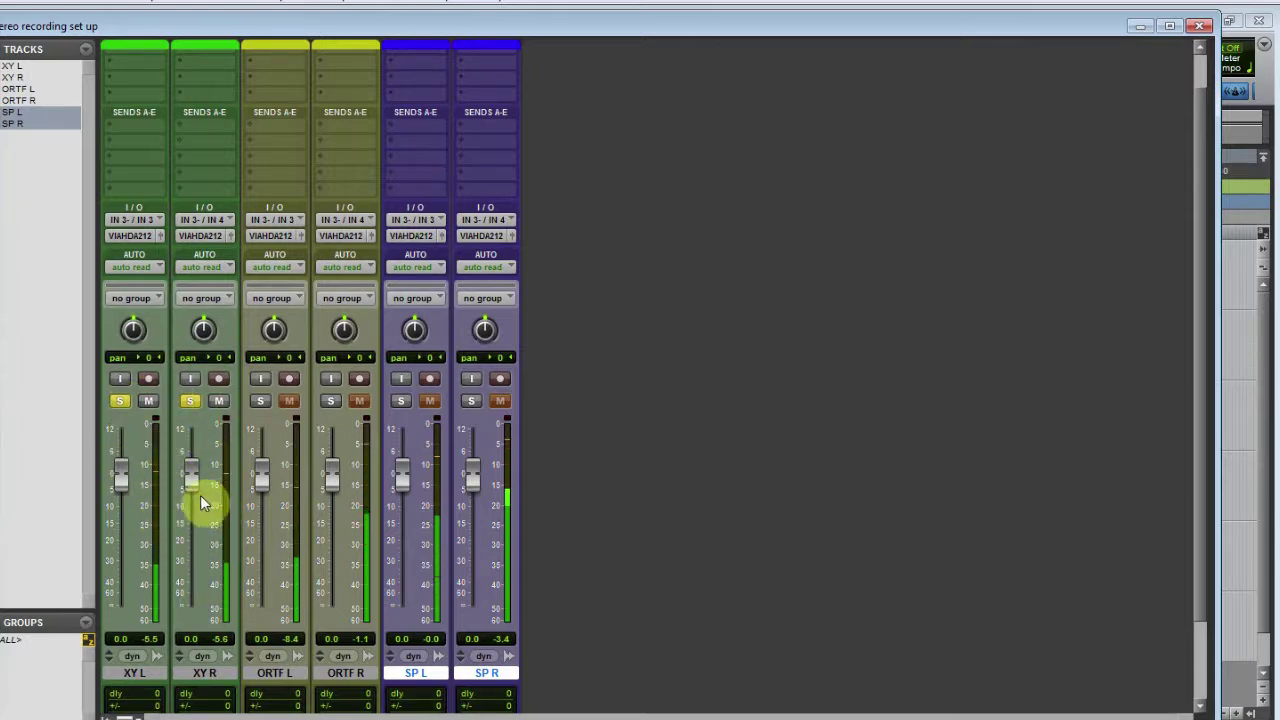
pyautogui.hotkey('ctrl', '=')
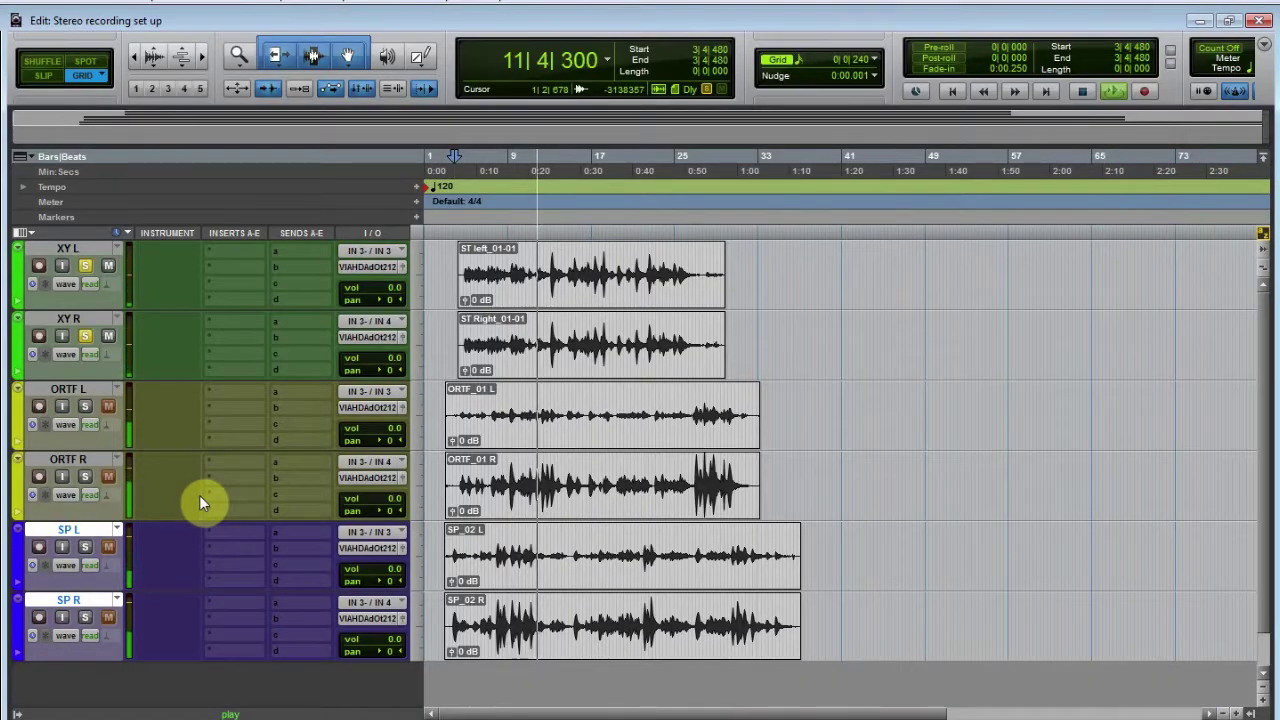
pyautogui.press('space')
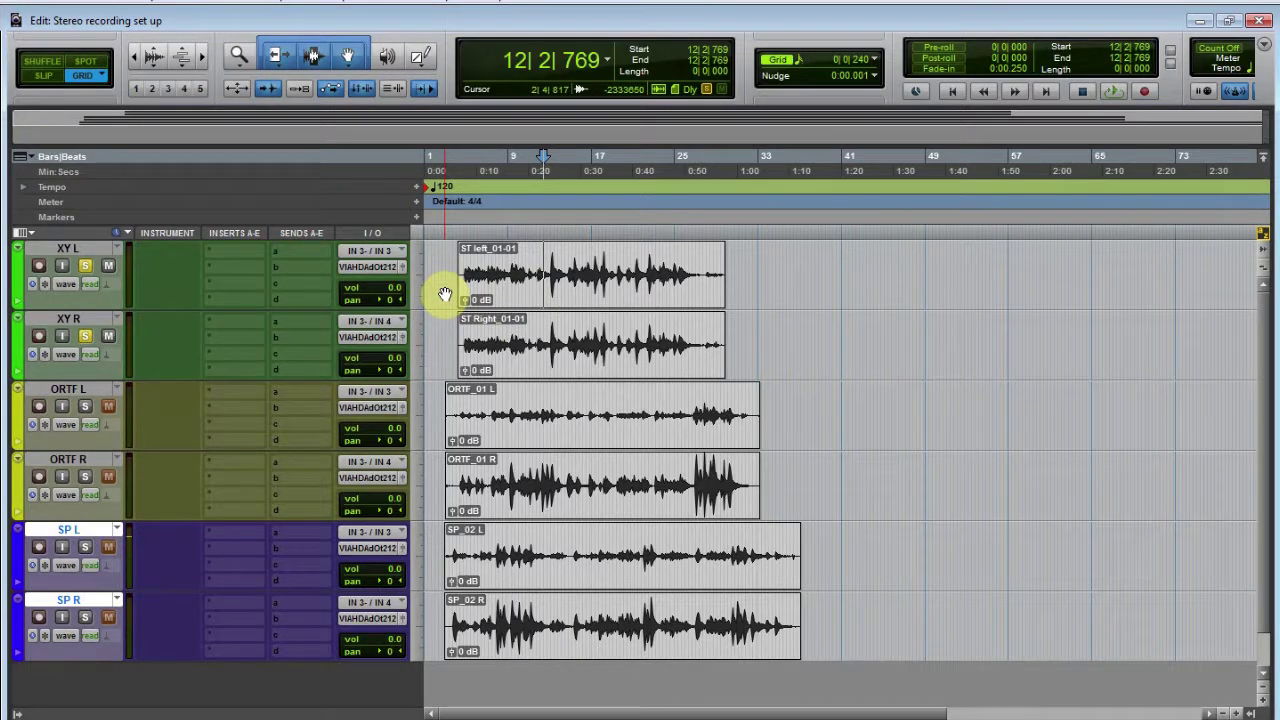
pyautogui.hotkey('ctrl', '=')
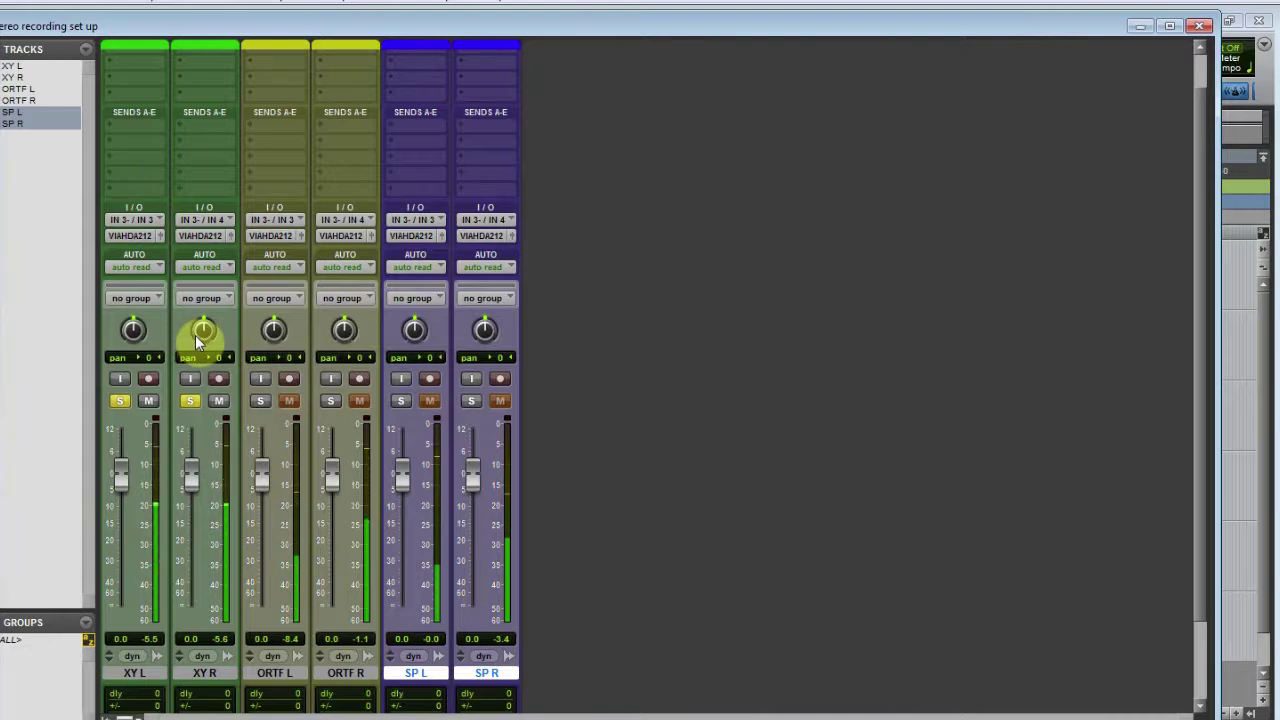
# Step: Pan XY R hard right (100>) and XY L hard left (<100) while the session plays
pyautogui.moveTo(195, 335); pyautogui.dragTo(197, 262)
pyautogui.moveTo(134, 323); pyautogui.dragTo(130, 406)
pyautogui.hotkey('ctrl', '=')
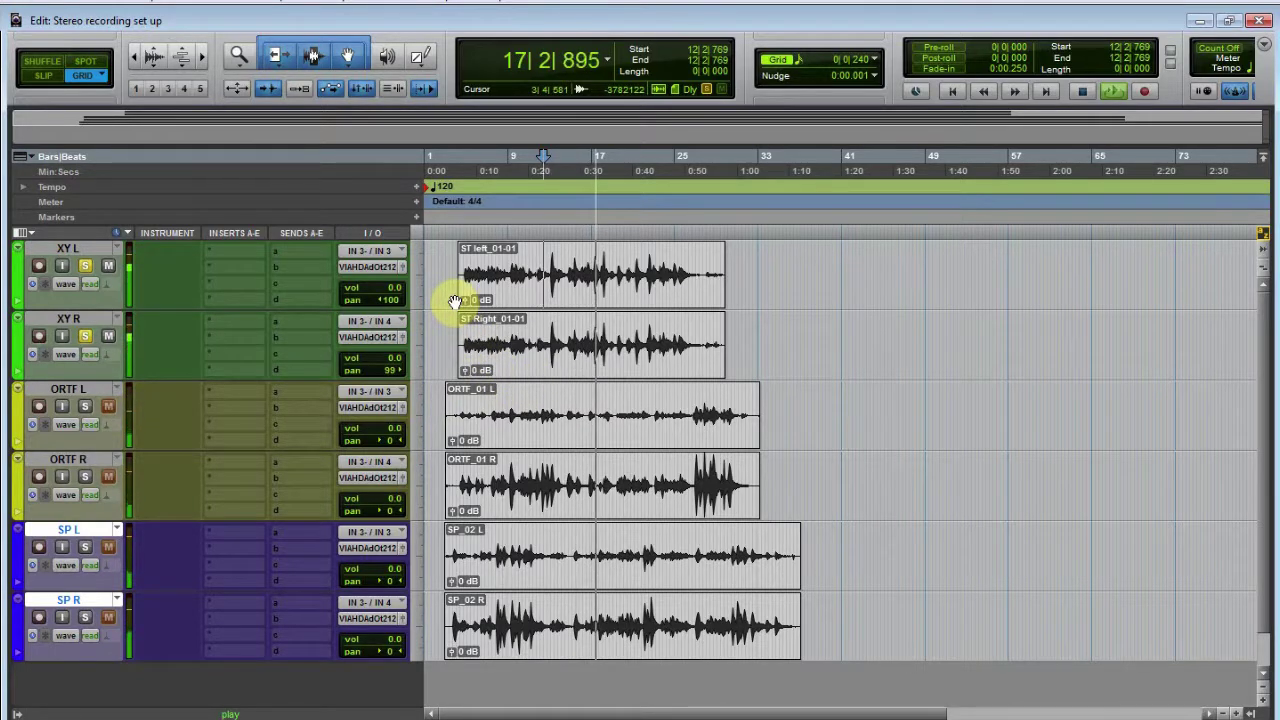
pyautogui.hotkey('ctrl', '=')
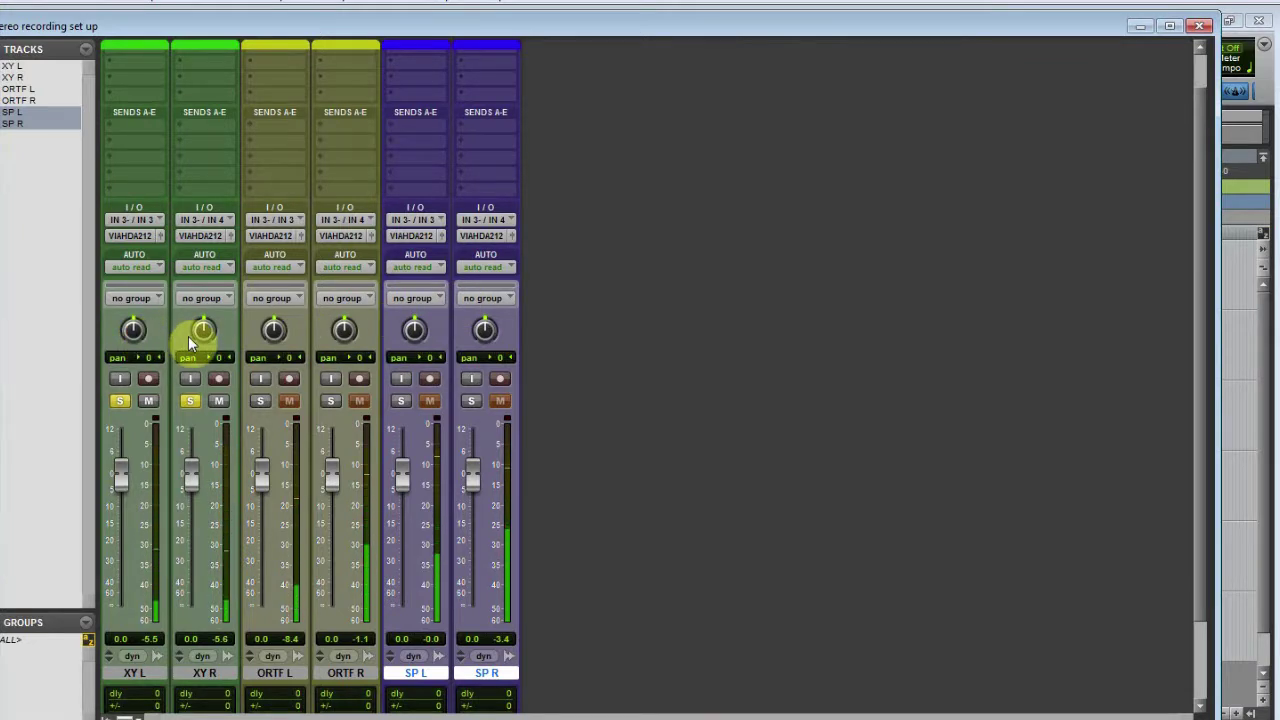
pyautogui.moveTo(196, 336); pyautogui.dragTo(200, 240)
pyautogui.click(134, 338)
pyautogui.moveTo(137, 345); pyautogui.dragTo(138, 420)
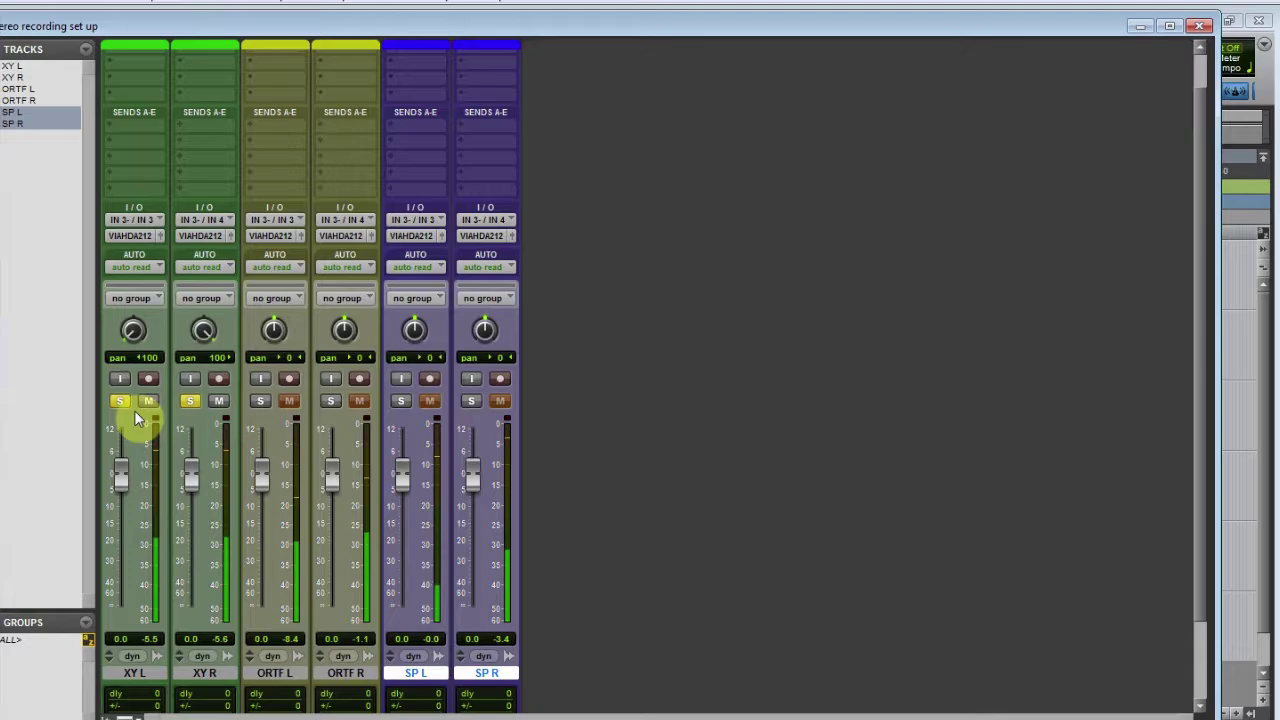
pyautogui.hotkey('ctrl', '=')
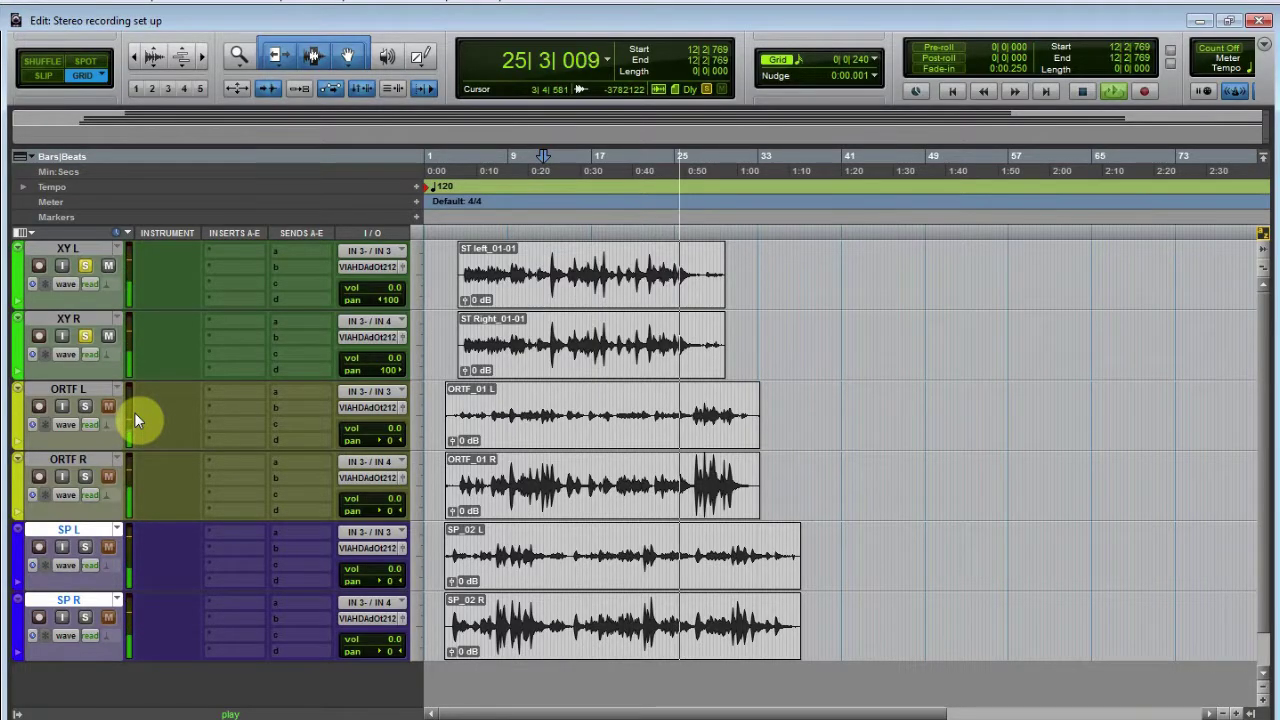
pyautogui.press('space')
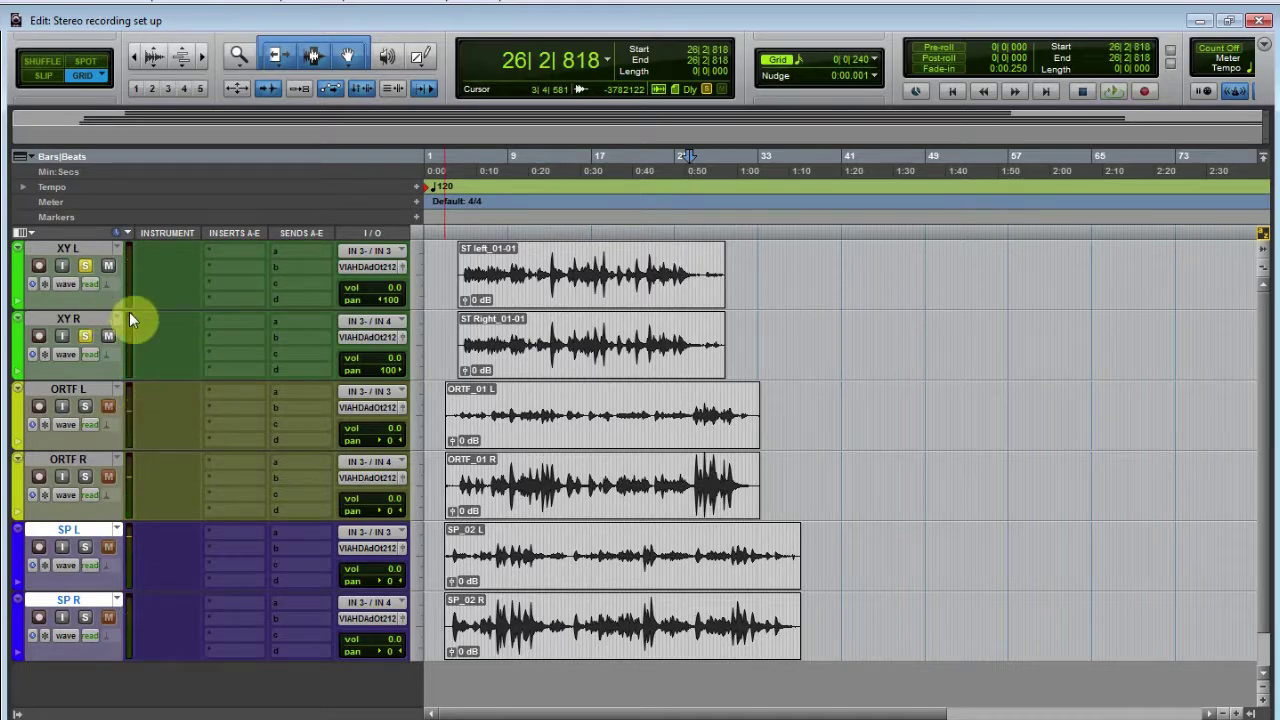
pyautogui.hotkey('ctrl', '=')
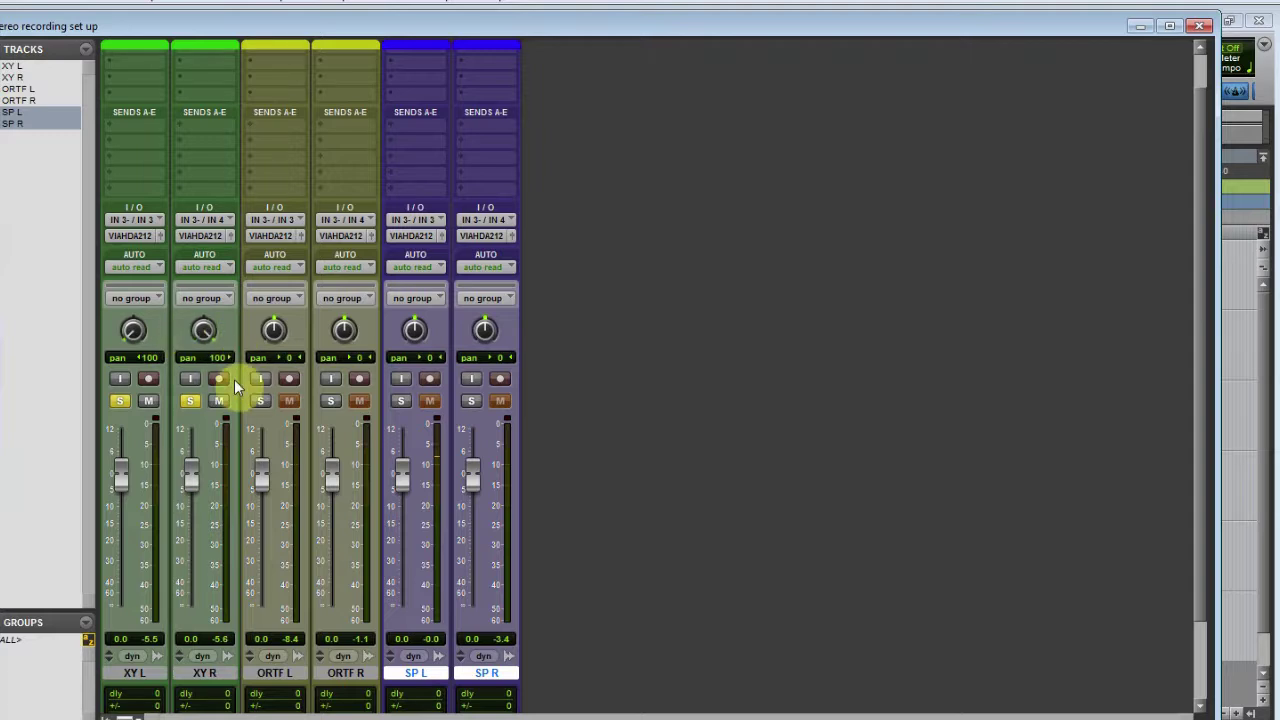
# Step: Unsolo XY L and trim both ORTF clips to start at the selected point
pyautogui.click(124, 400)
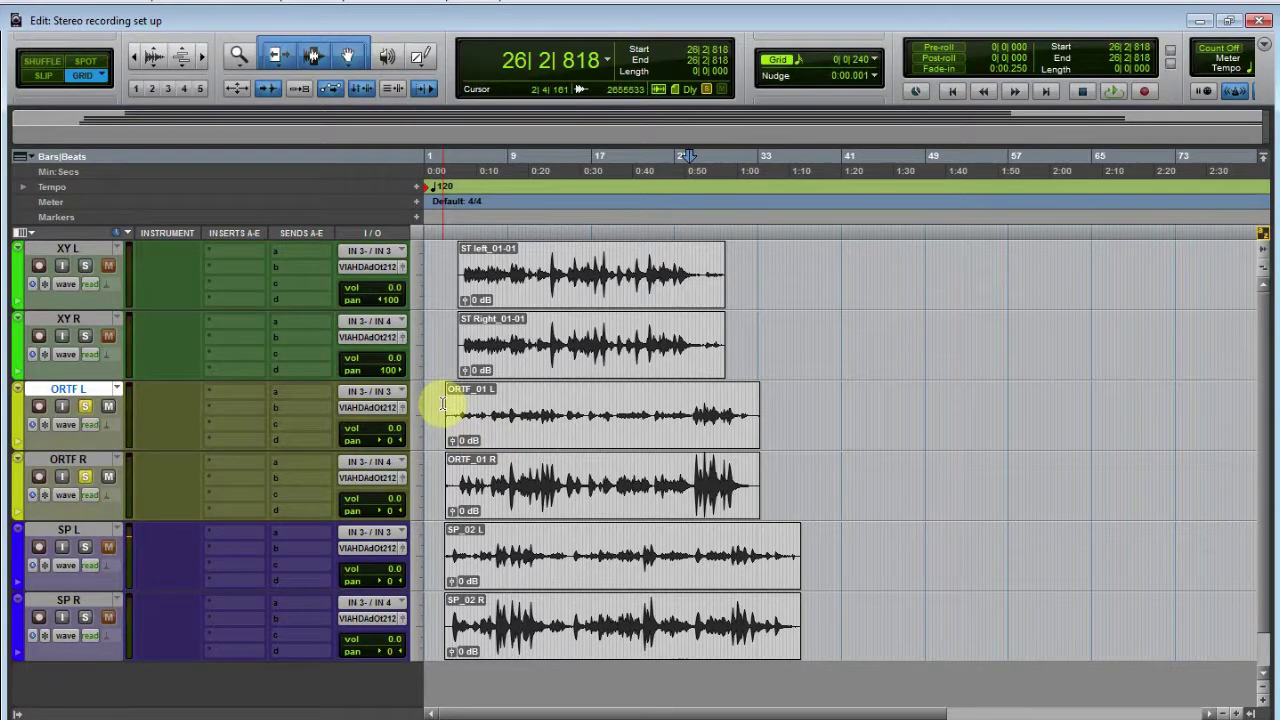
pyautogui.moveTo(443, 403); pyautogui.dragTo(452, 463)
pyautogui.click(452, 463)
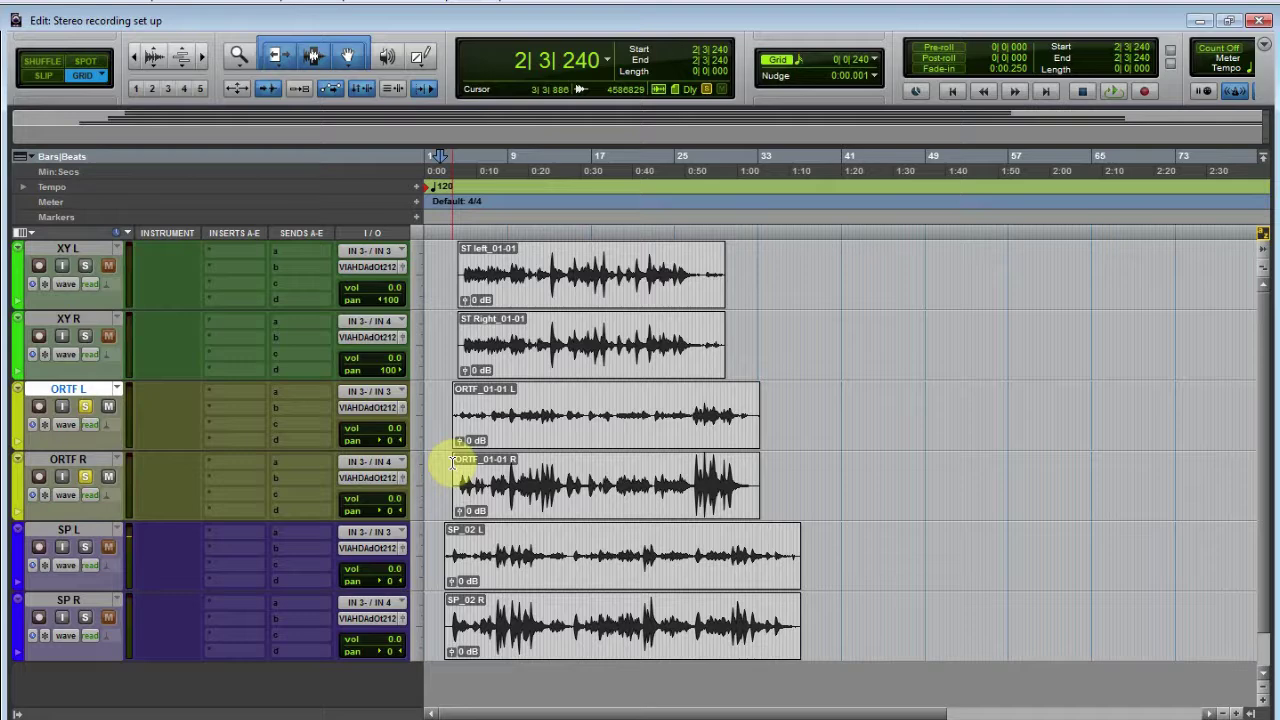
# Step: Play back the ORTF clips from their new start, then stop
pyautogui.click(449, 393)
pyautogui.press('space')
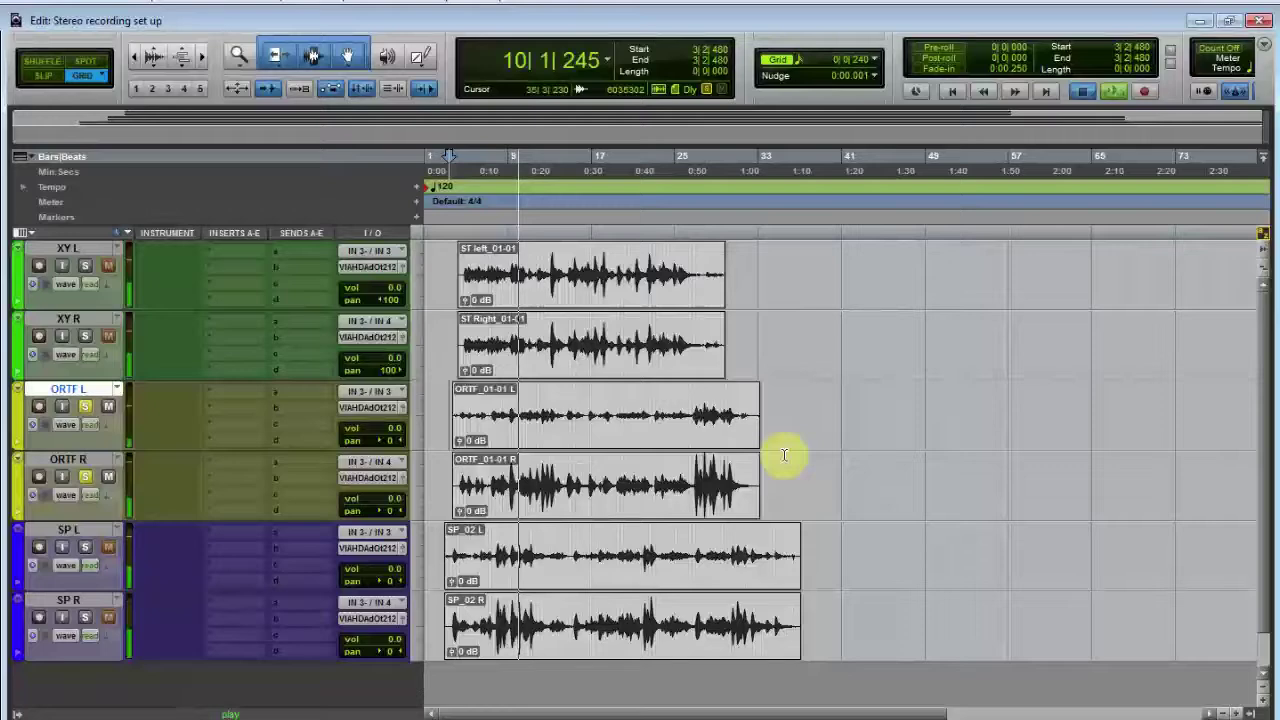
pyautogui.press('space')
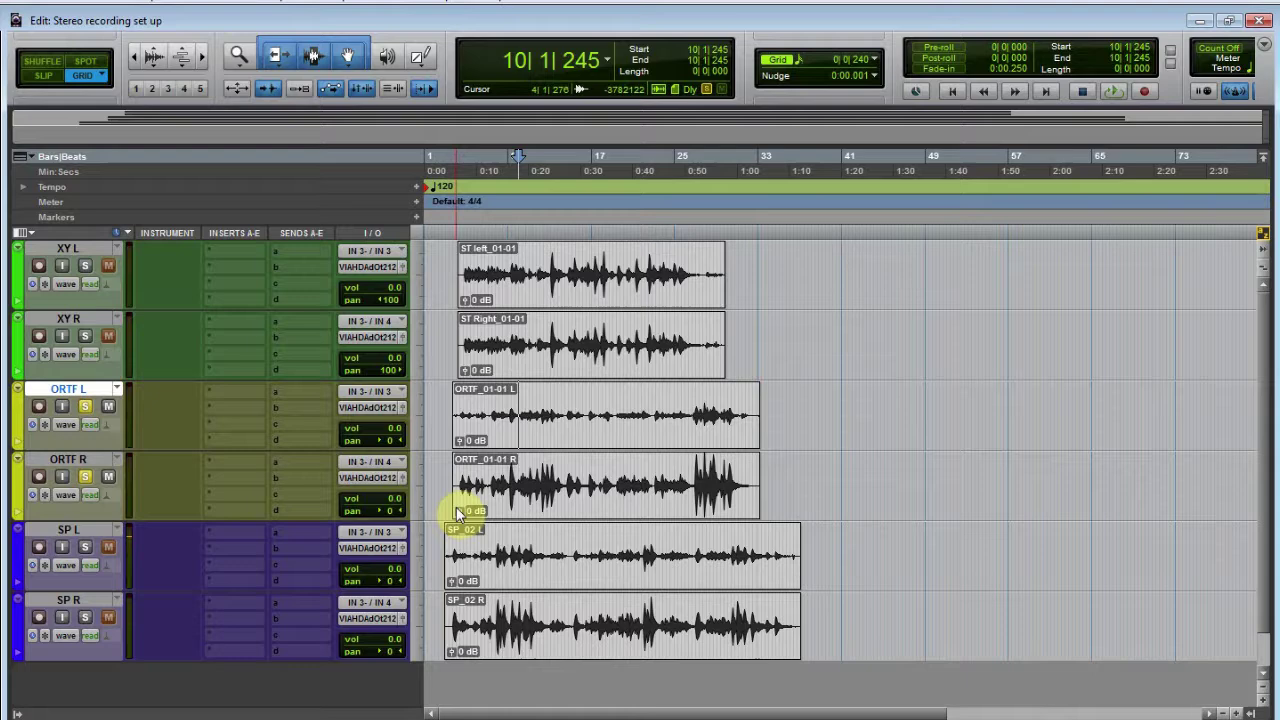
# Step: Adjust clip gain to settle ORTF L at +4.4 dB and ORTF R at -4.6 dB
pyautogui.moveTo(461, 512); pyautogui.dragTo(464, 510)
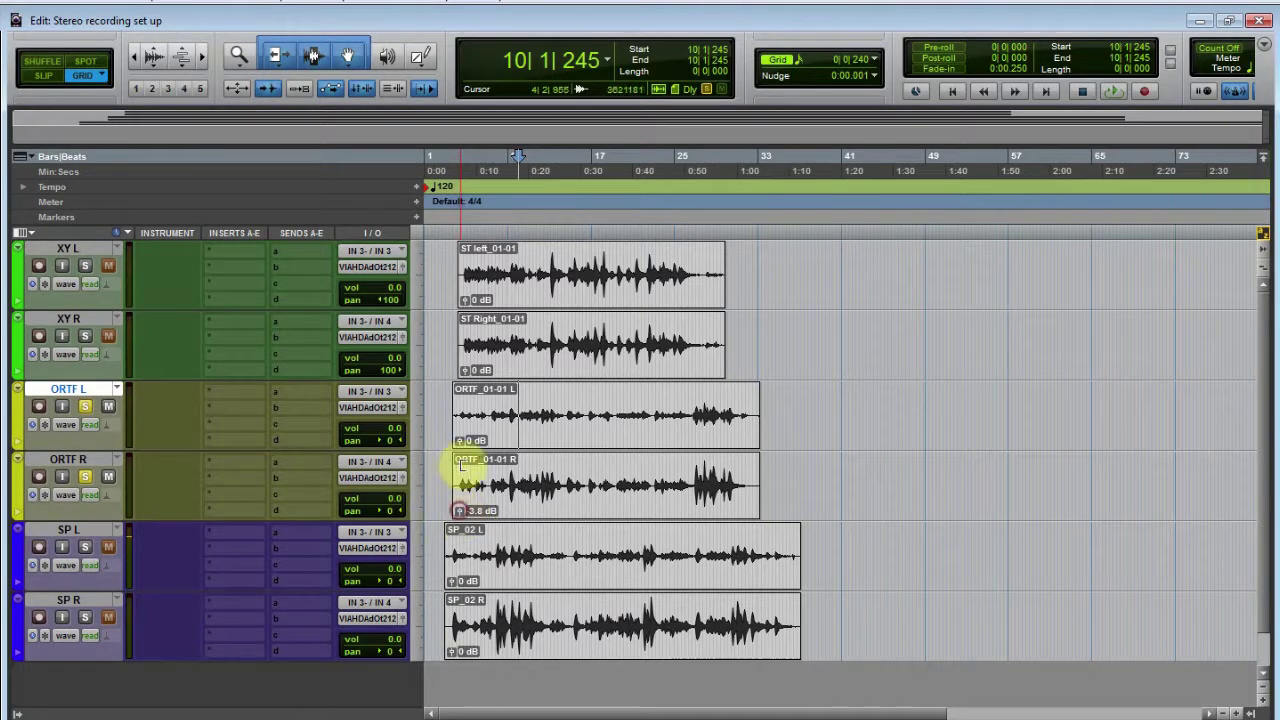
pyautogui.moveTo(459, 445); pyautogui.dragTo(459, 447)
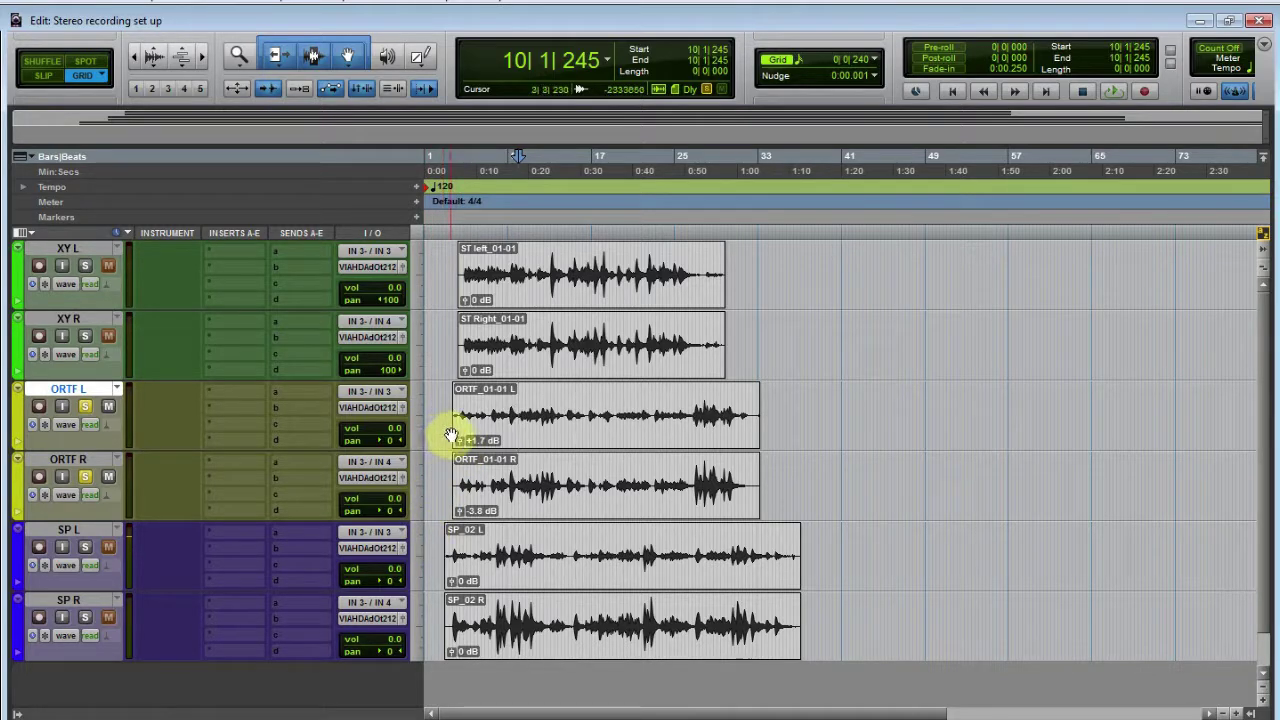
pyautogui.moveTo(460, 443); pyautogui.dragTo(460, 458)
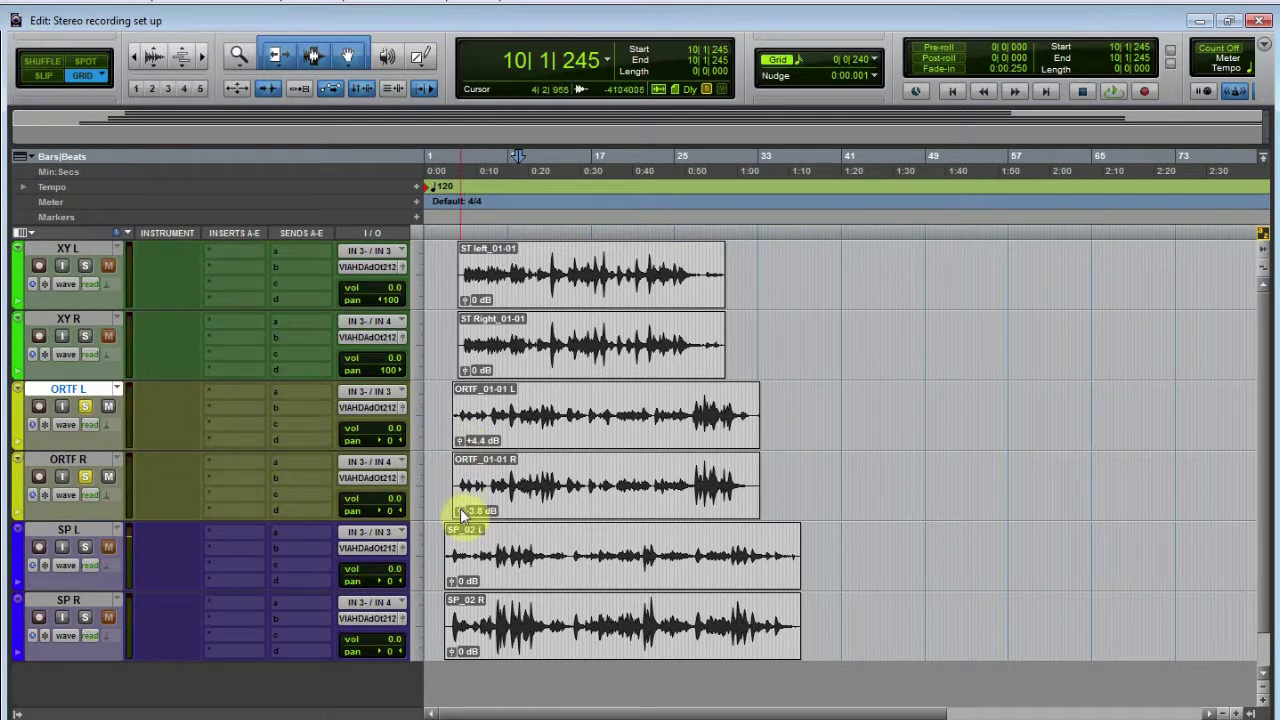
pyautogui.moveTo(459, 512); pyautogui.dragTo(461, 515)
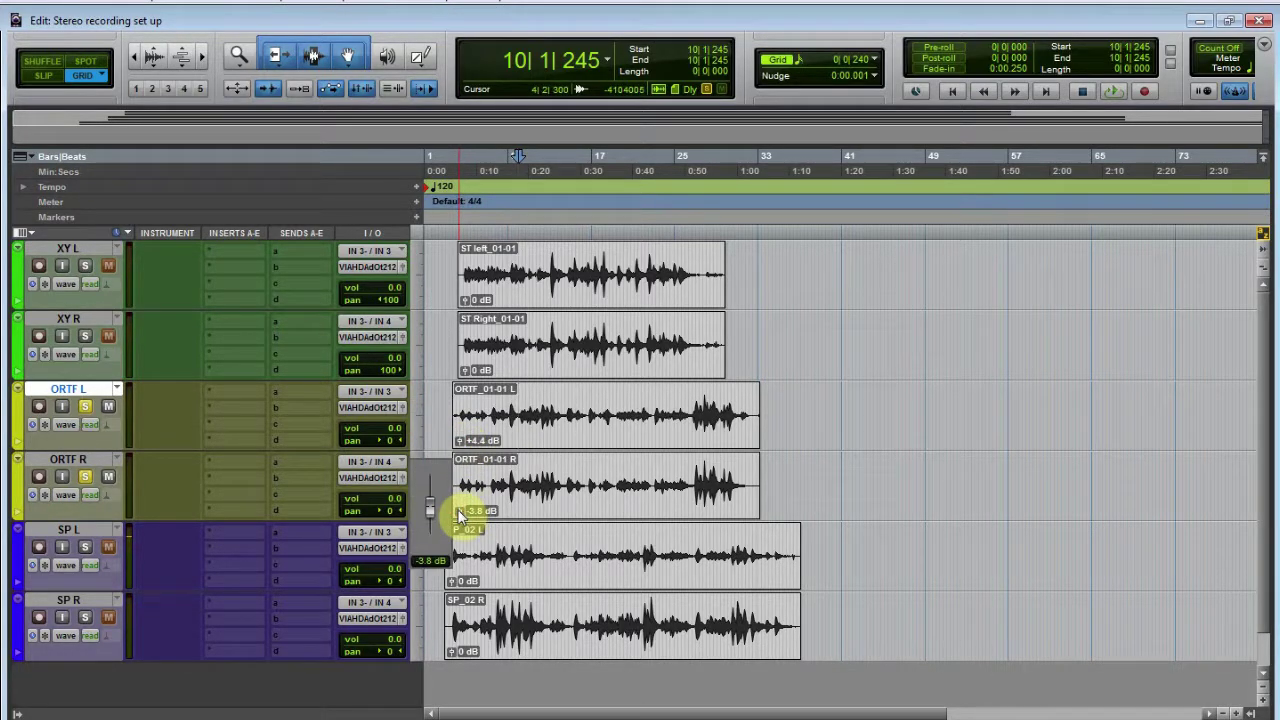
pyautogui.moveTo(457, 509); pyautogui.dragTo(457, 512)
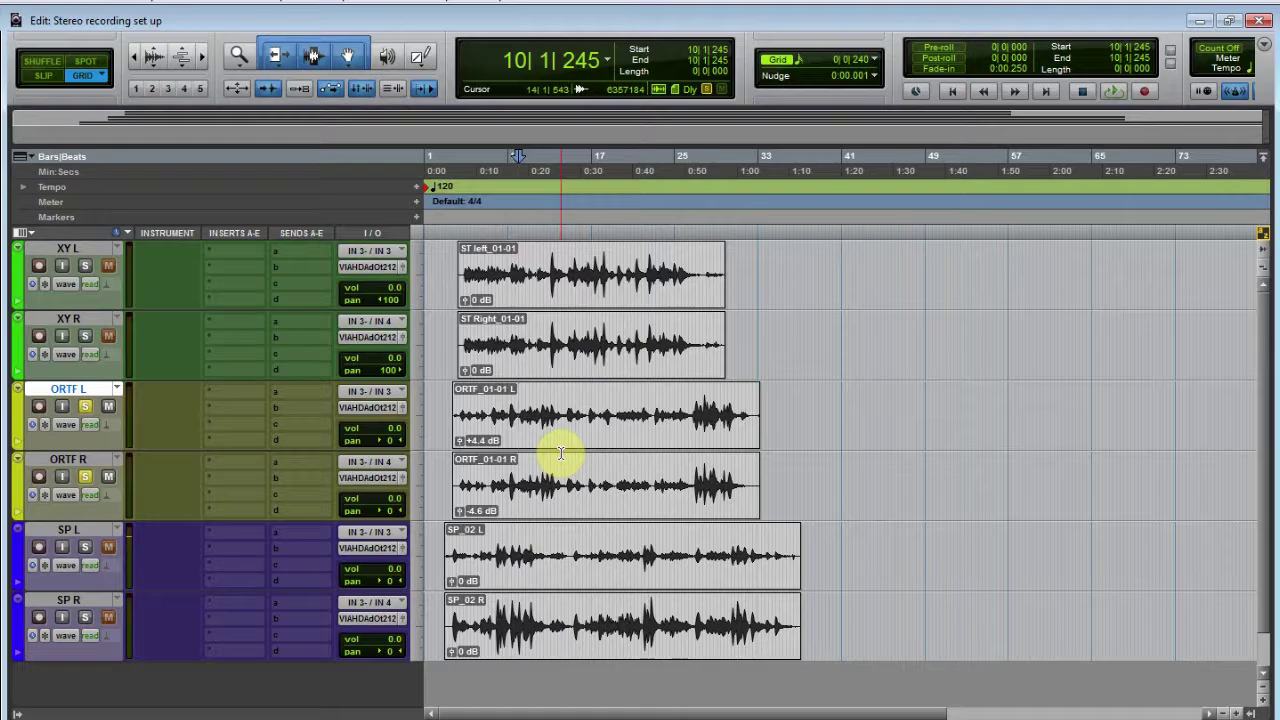
# Step: Start playback from the Mix window to audition the ORTF pair
pyautogui.hotkey('ctrl', '=')
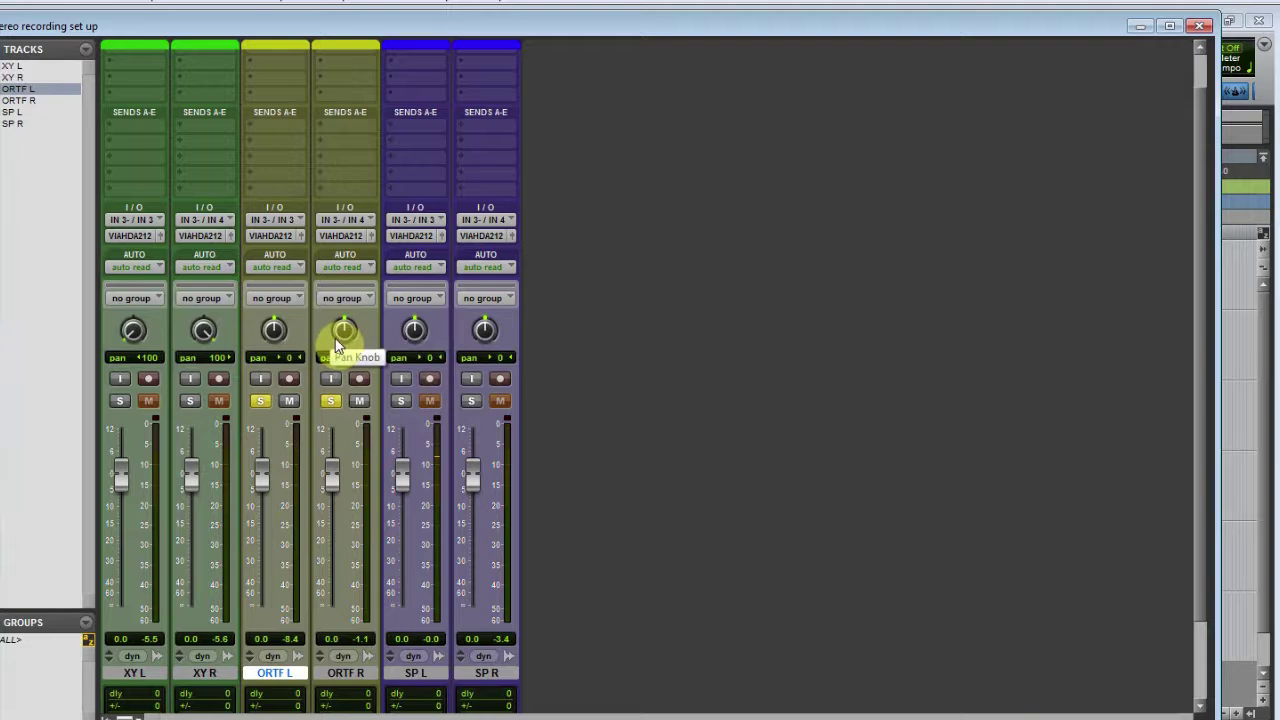
pyautogui.press('space')
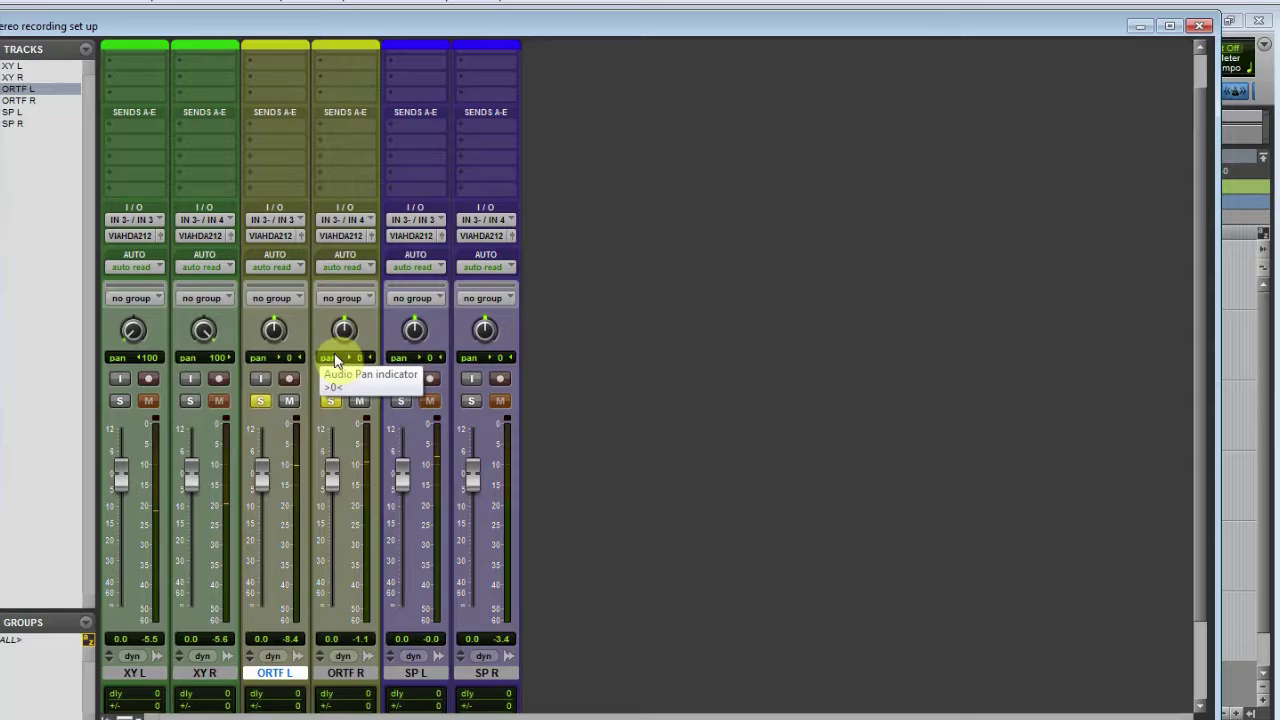
pyautogui.hotkey('ctrl', '=')
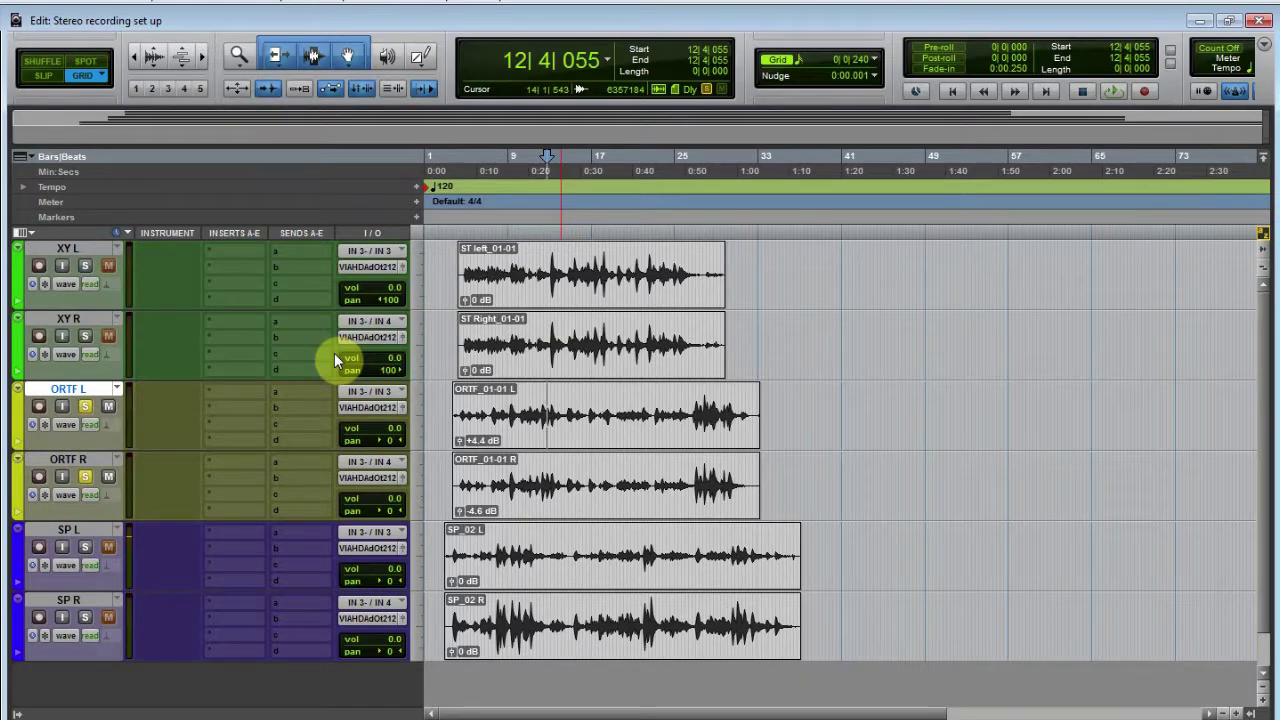
# Step: Pan ORTF R hard right and ORTF L hard left, then solo ORTF L
pyautogui.hotkey('ctrl', '=')
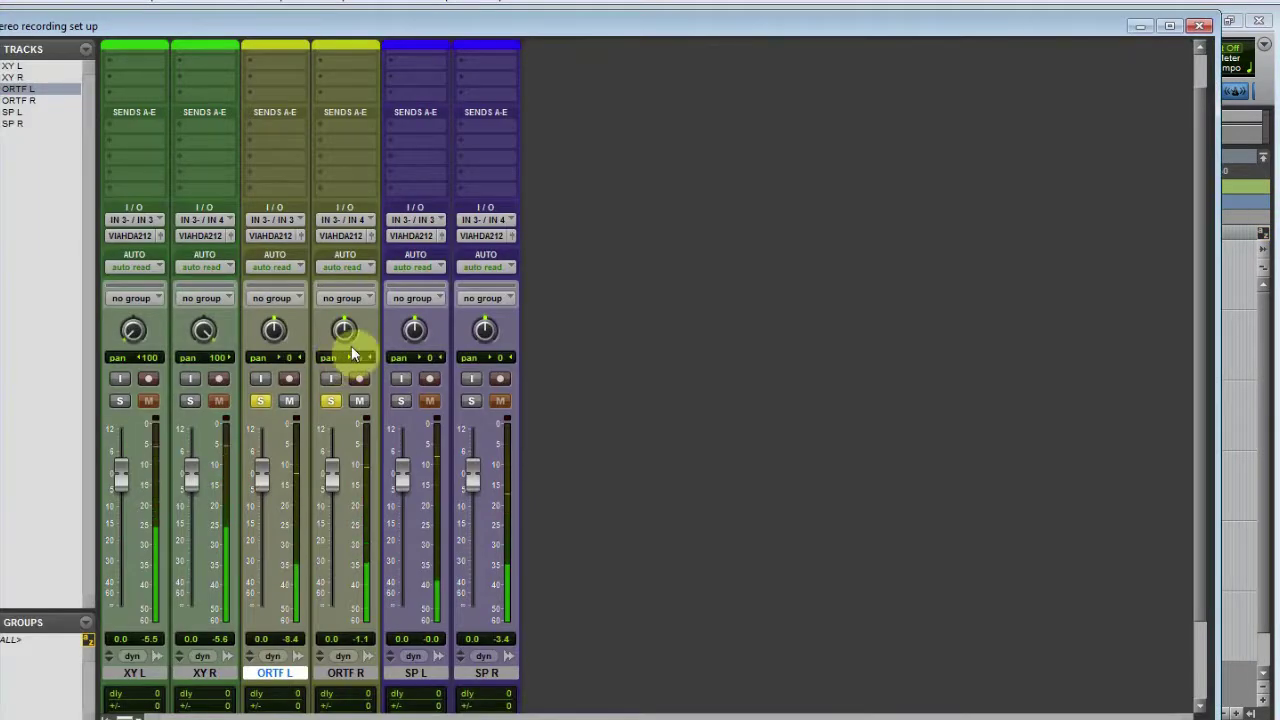
pyautogui.moveTo(343, 334); pyautogui.dragTo(345, 256)
pyautogui.moveTo(277, 320); pyautogui.dragTo(260, 392)
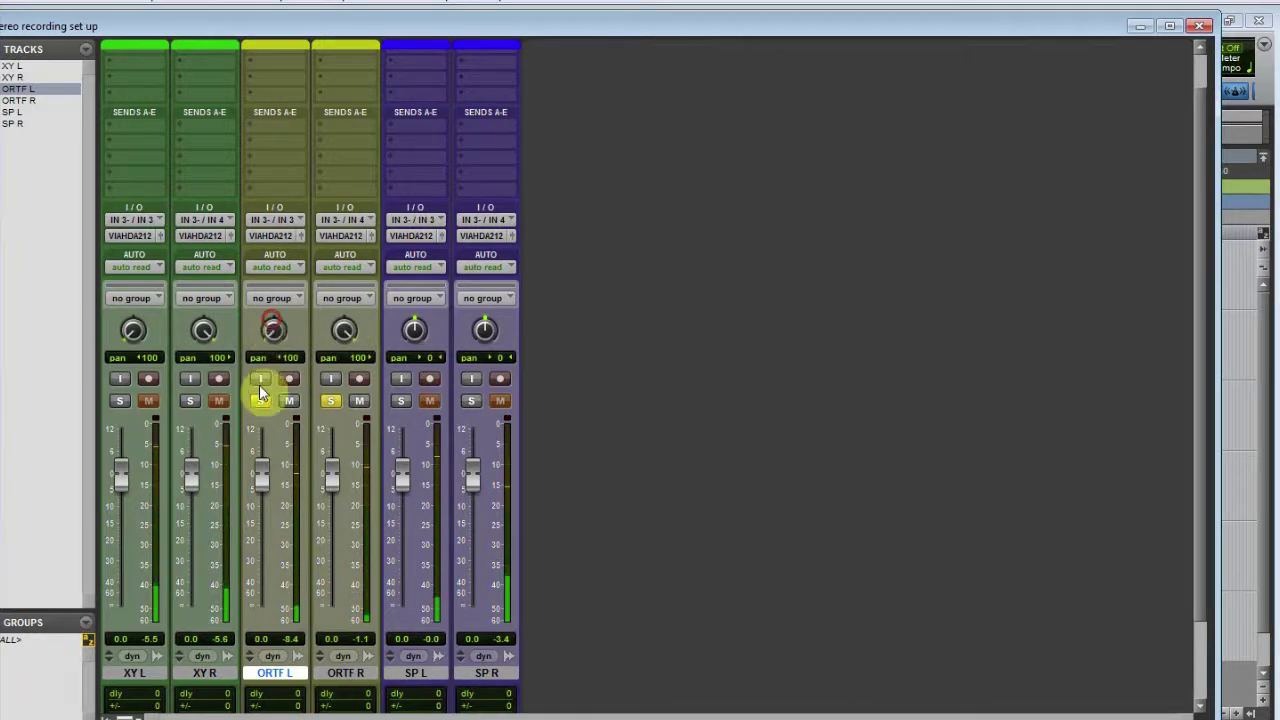
pyautogui.click(260, 401)
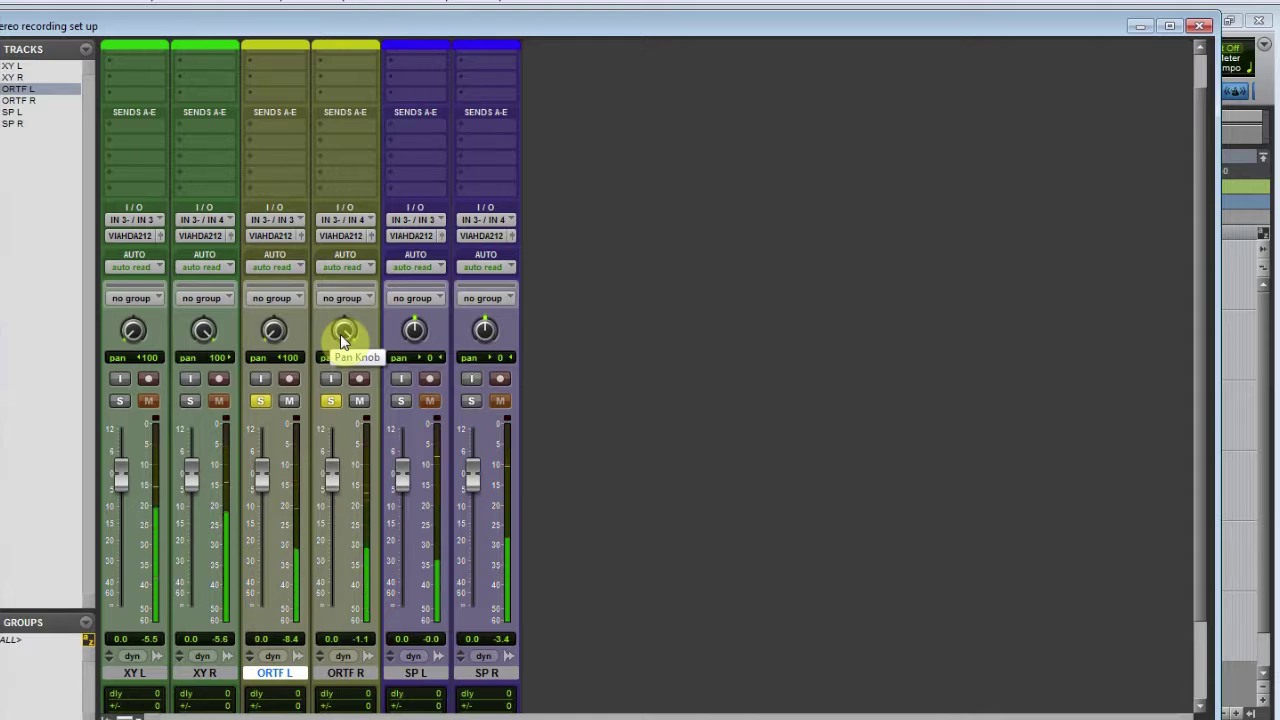
# Step: Re-centre ORTF L, pan the pair hard left and right again, and solo ORTF R
pyautogui.keyDown('alt'); pyautogui.click(275, 338); pyautogui.keyUp('alt')
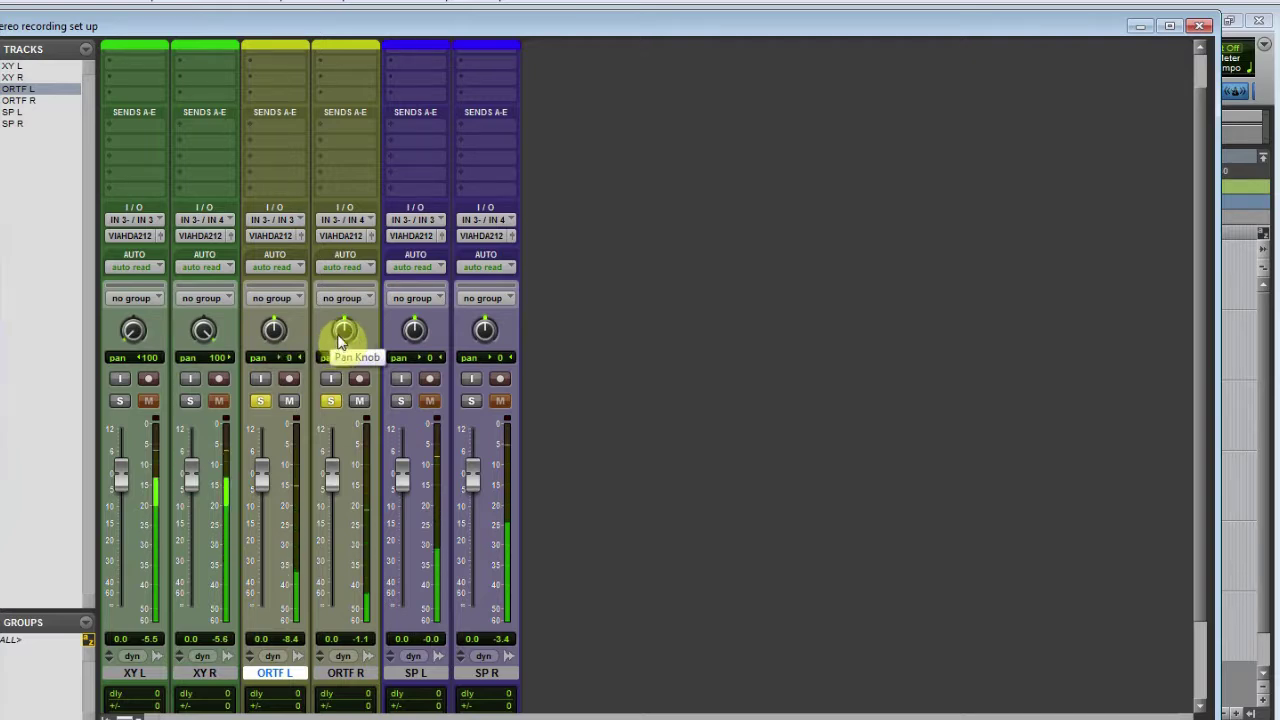
pyautogui.moveTo(338, 346); pyautogui.dragTo(337, 305)
pyautogui.moveTo(280, 335); pyautogui.dragTo(272, 378)
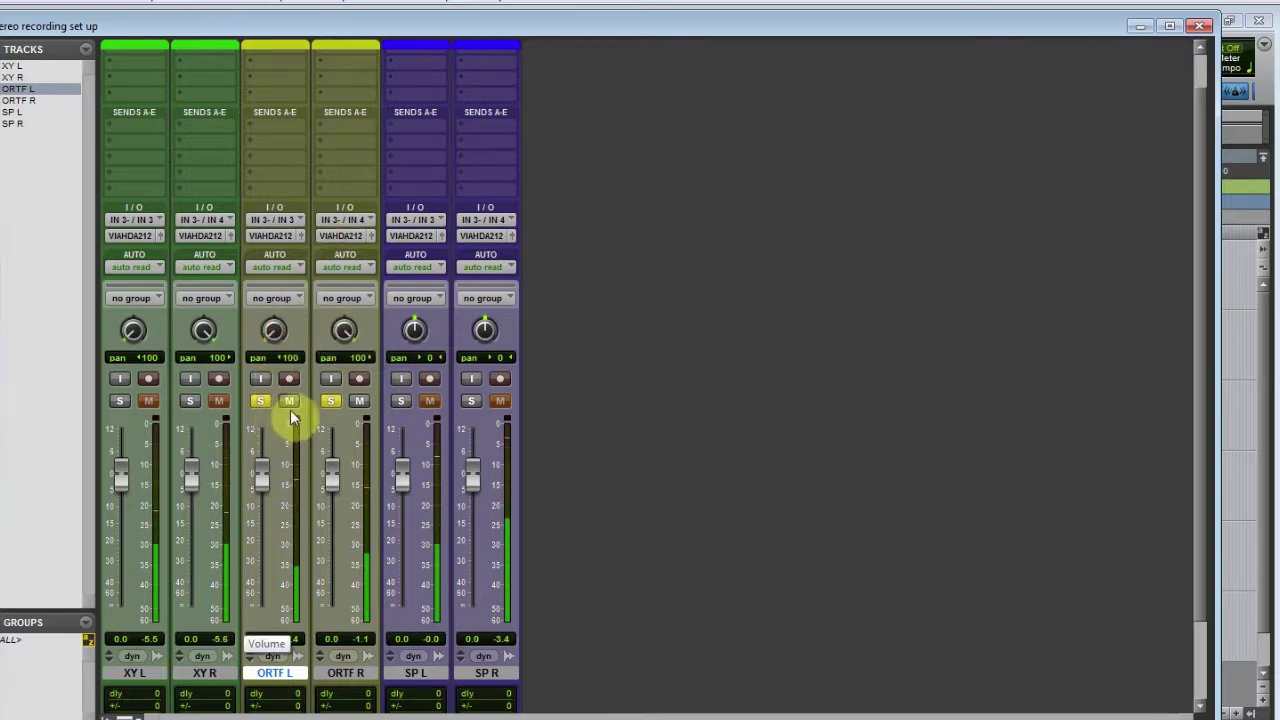
pyautogui.click(332, 400)
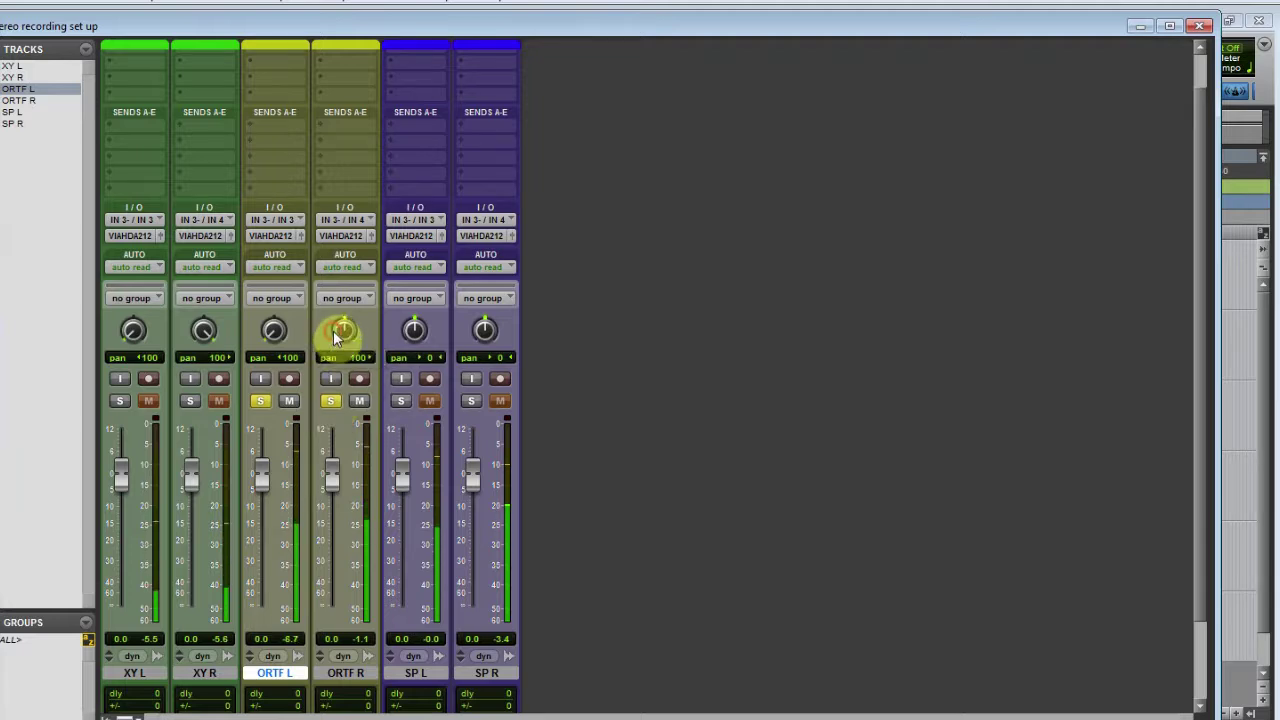
# Step: Narrow ORTF L to about 40 left, with ORTF R at 41 right
pyautogui.keyDown('alt'); pyautogui.click(281, 335); pyautogui.keyUp('alt')
pyautogui.moveTo(281, 335); pyautogui.dragTo(340, 314)
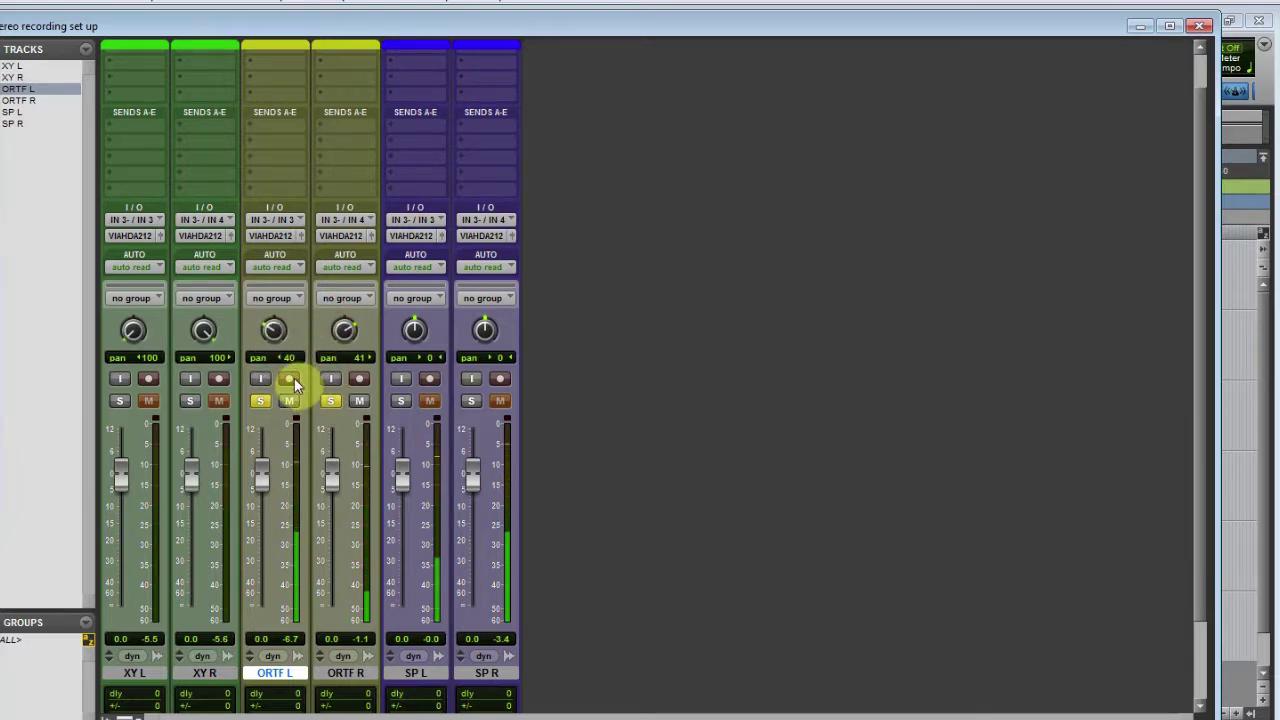
pyautogui.hotkey('ctrl', '=')
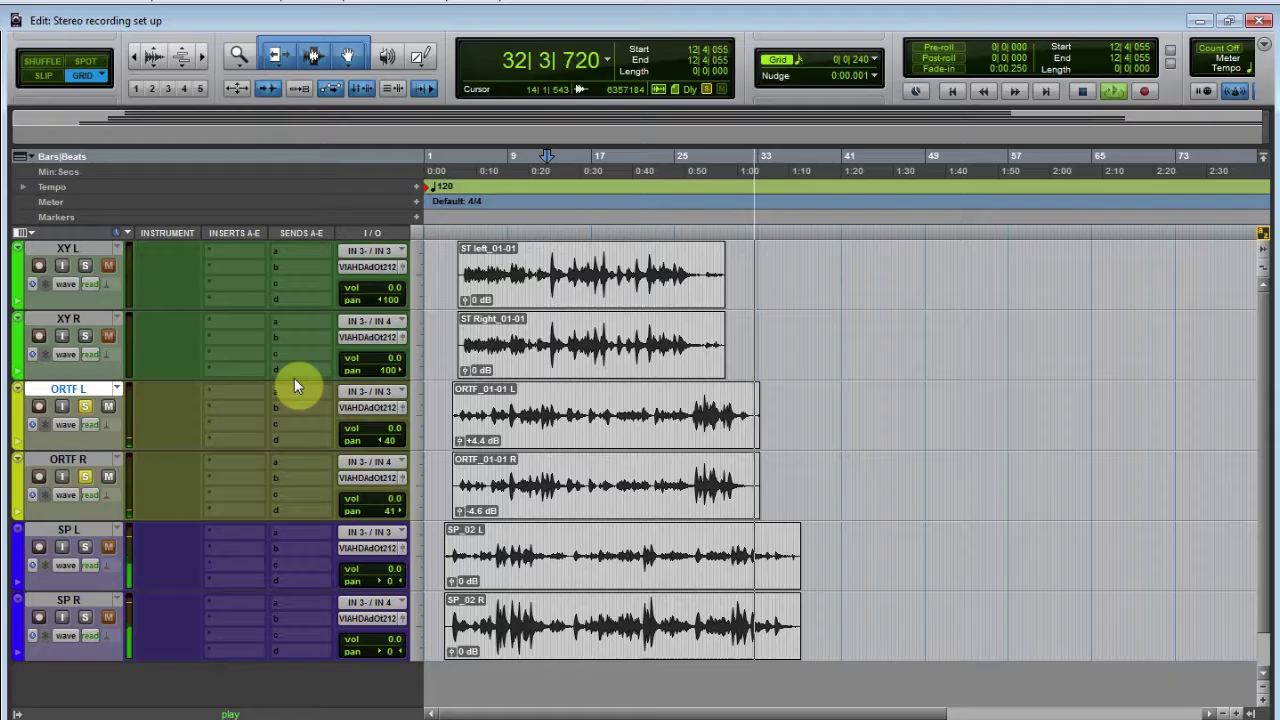
pyautogui.click(688, 410)
pyautogui.press('space')
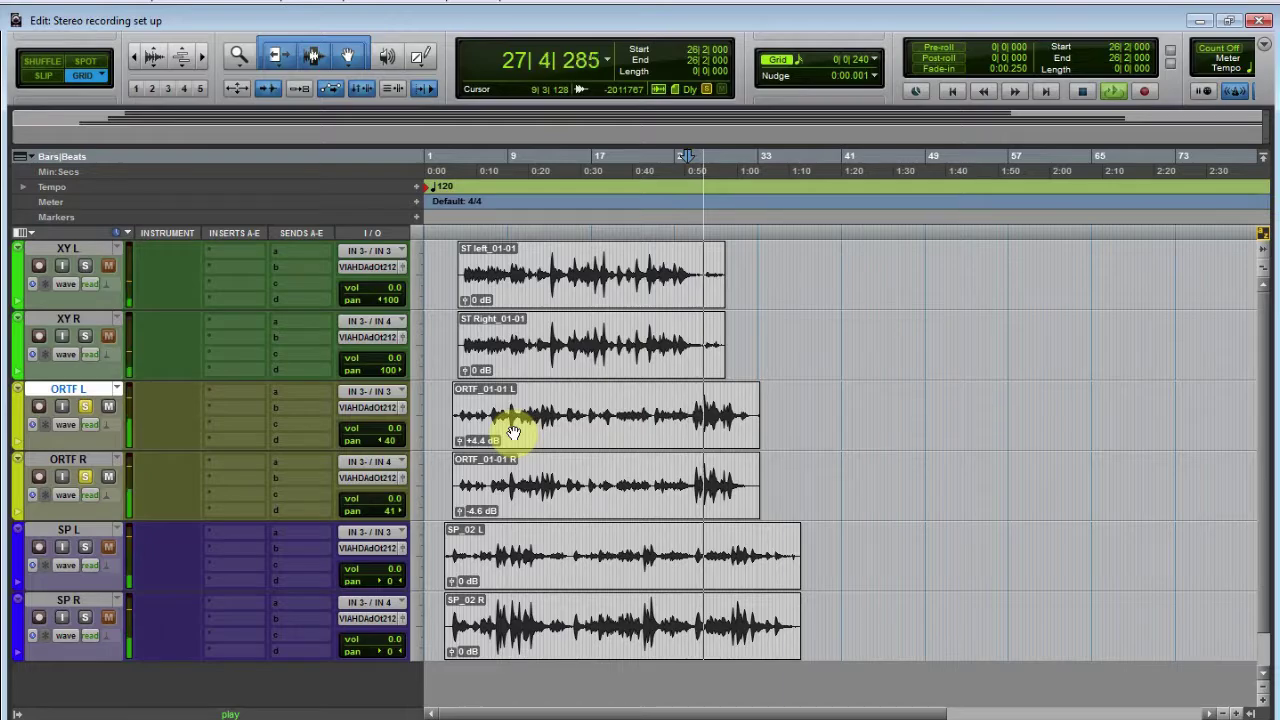
pyautogui.hotkey('ctrl', '=')
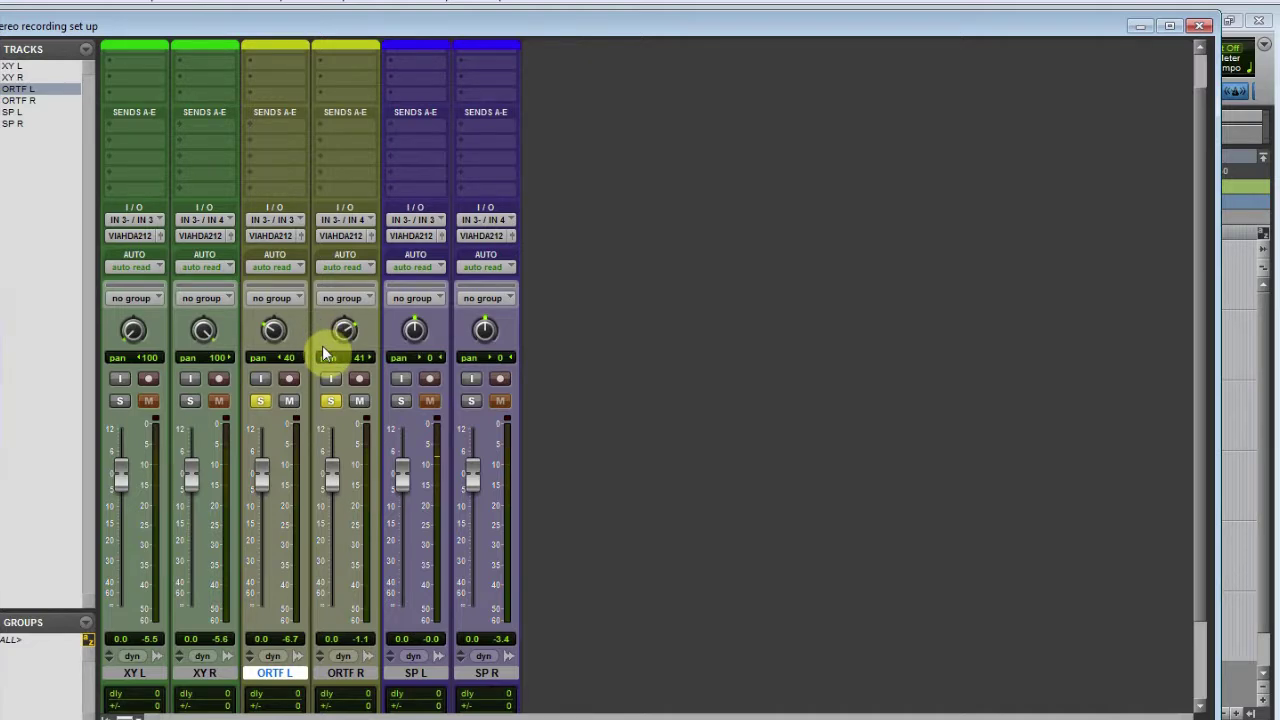
pyautogui.hotkey('ctrl', '=')
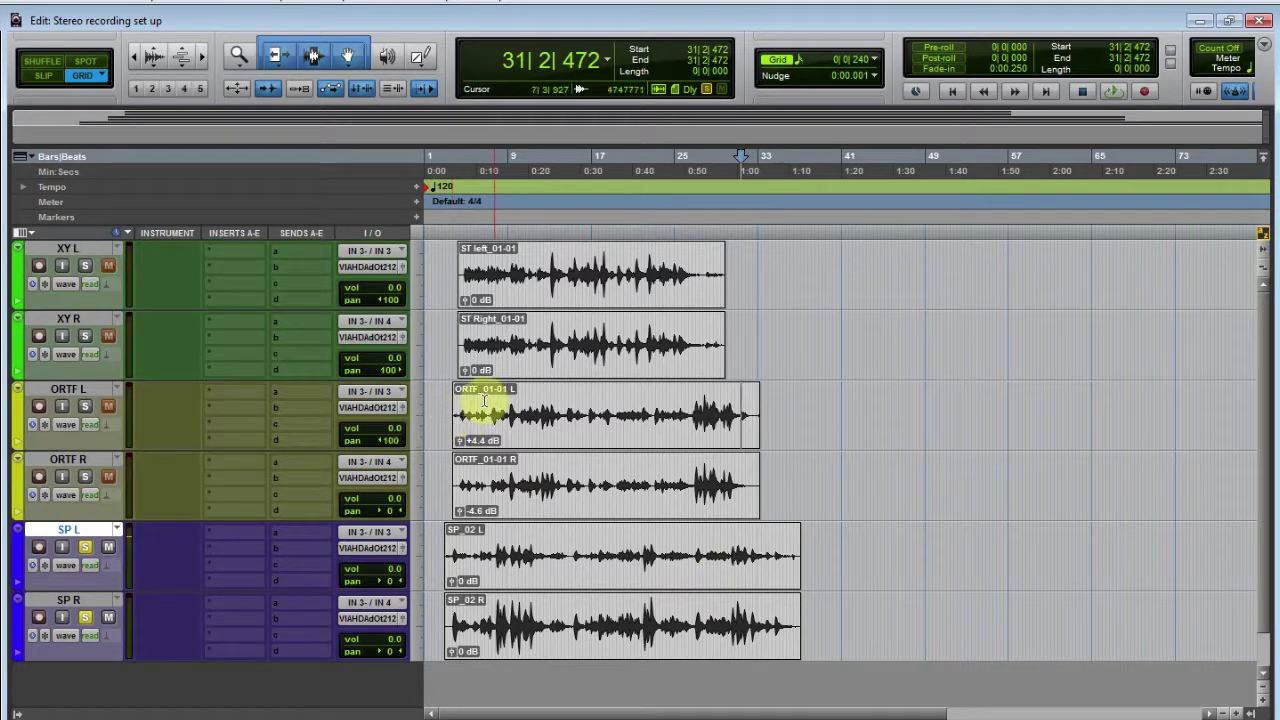
# Step: Clear clip gain on both ORTF clips, then raise the ORTF L clip gain to +4.4 dB
pyautogui.hotkey('ctrl', 'shift', 'b')
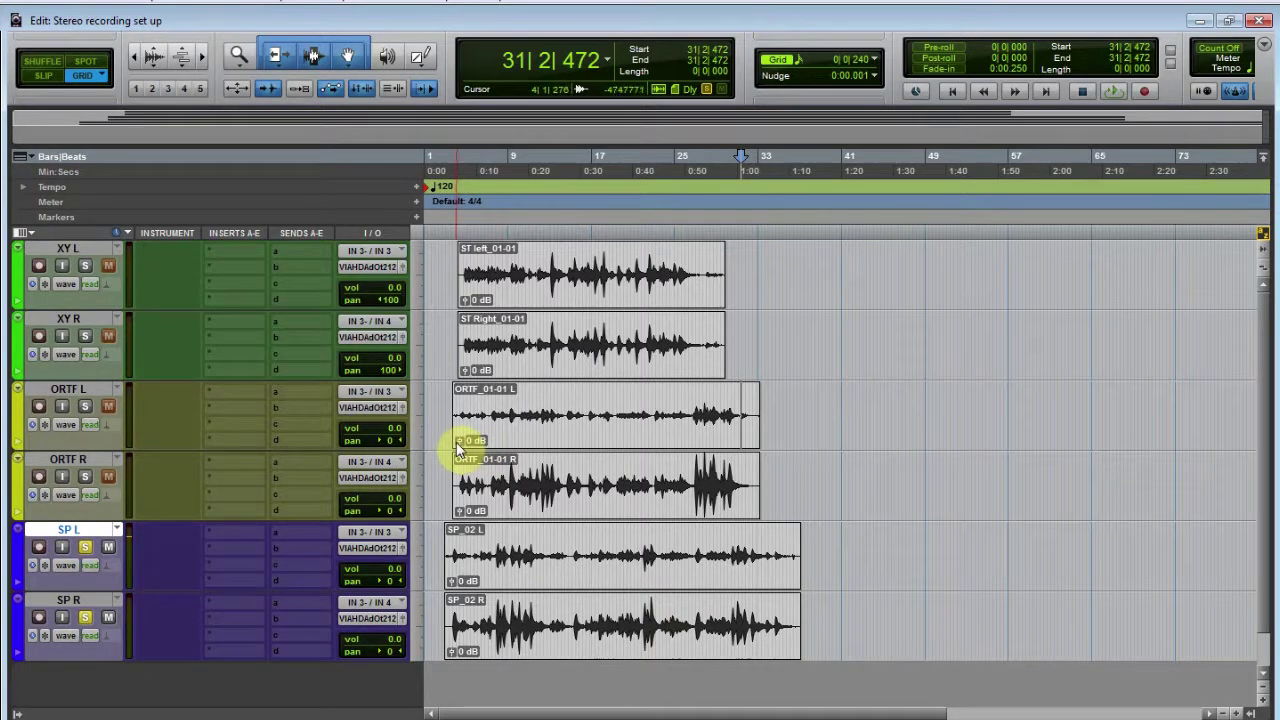
pyautogui.moveTo(460, 443); pyautogui.dragTo(461, 449)
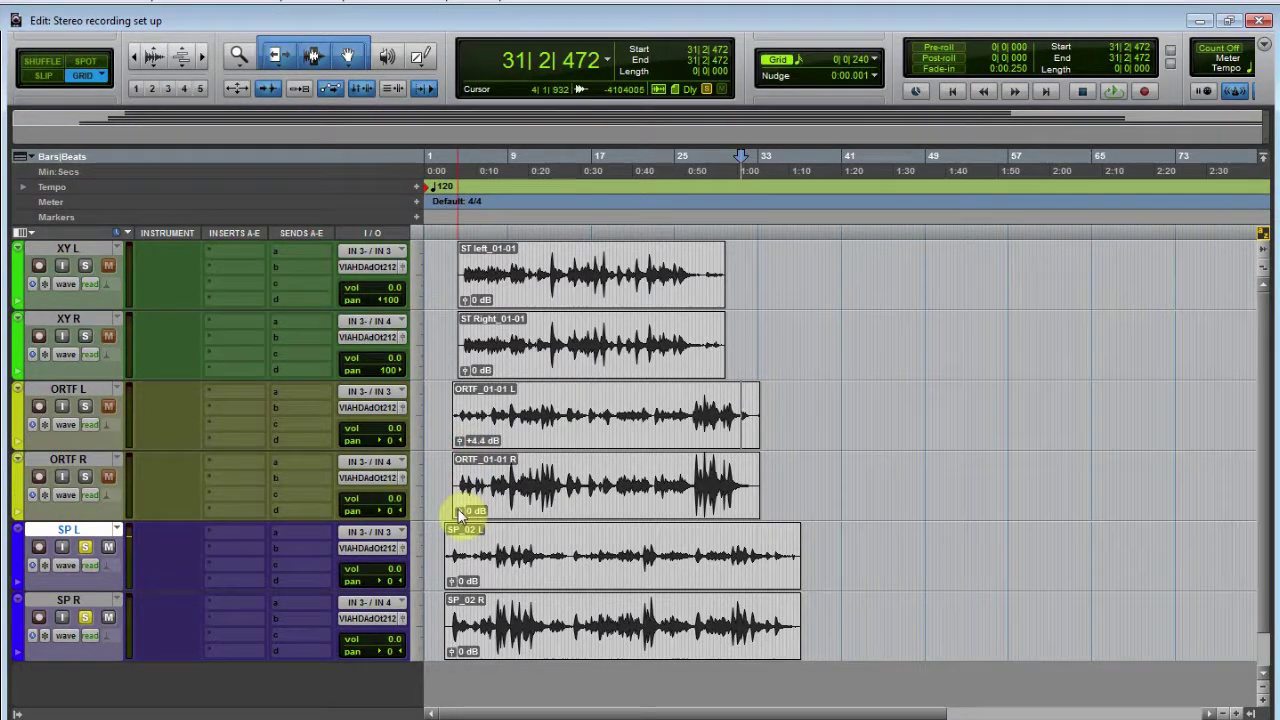
# Step: Lower the ORTF_01-01 R clip gain to -4.6 dB
pyautogui.moveTo(460, 511); pyautogui.dragTo(458, 519)
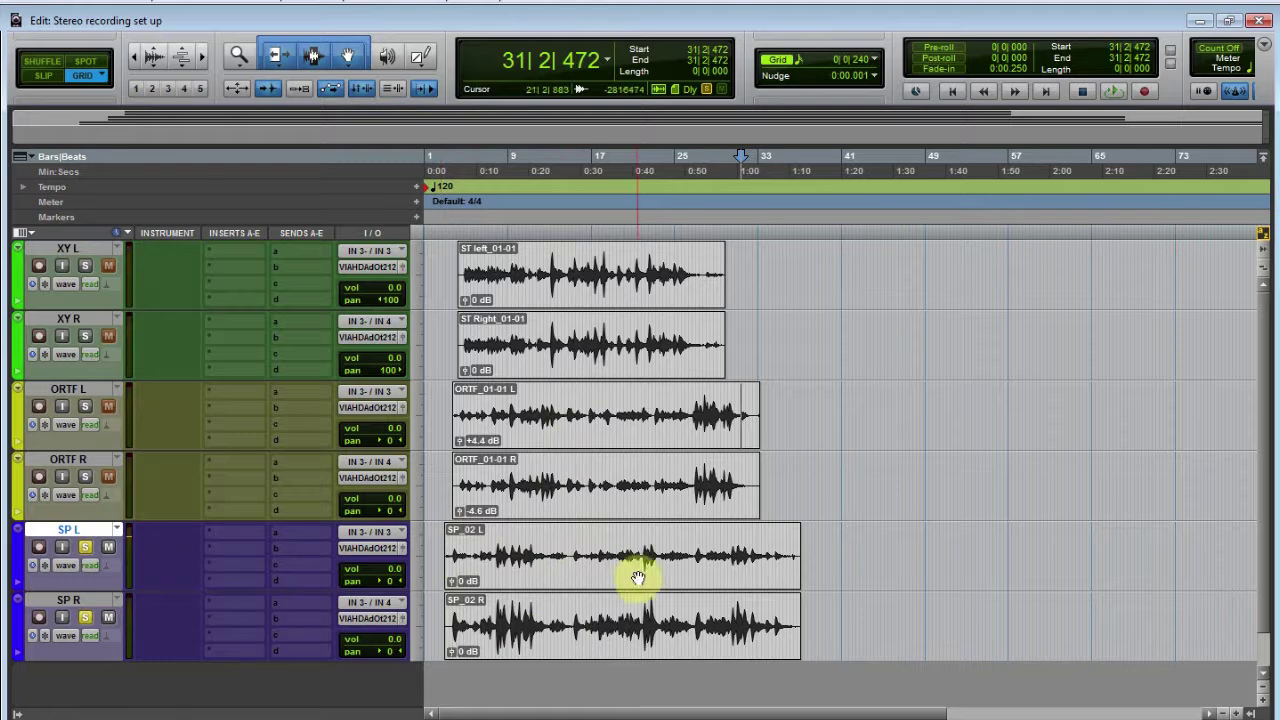
# Step: Play the soloed SP pair from the start of SP_02 L, ending in the Mix window
pyautogui.click(442, 545)
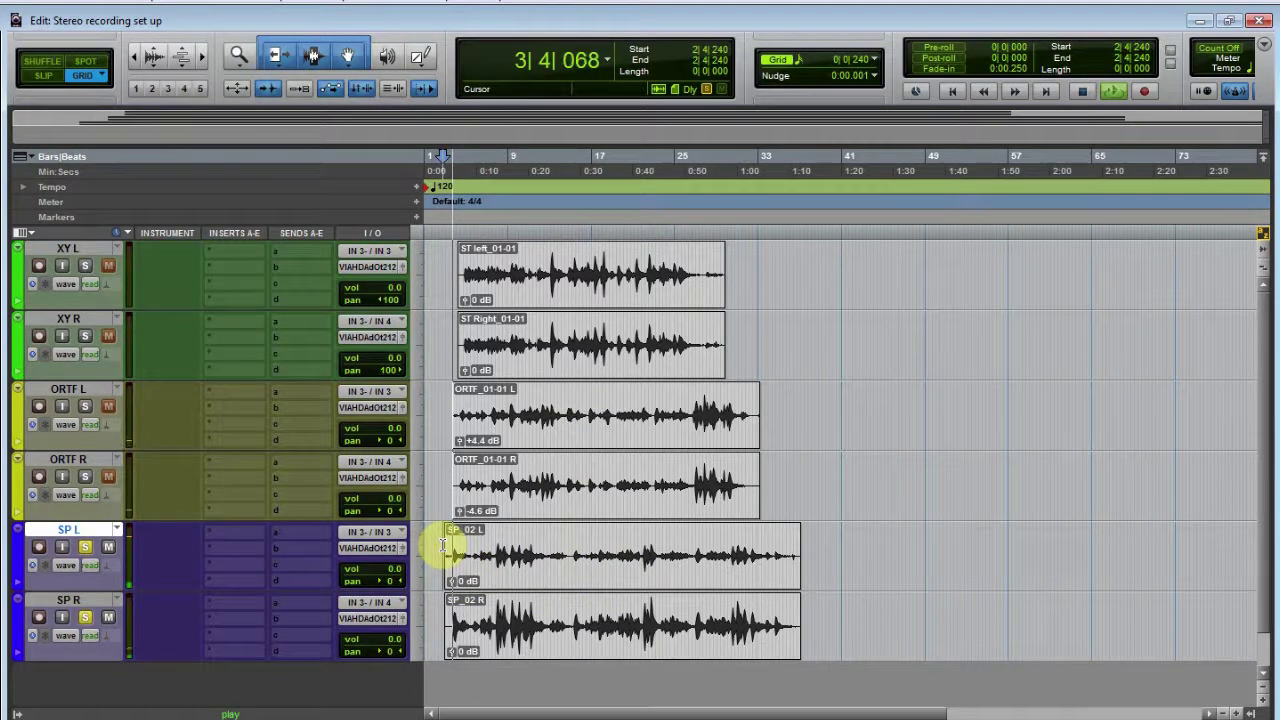
pyautogui.hotkey('ctrl', '=')
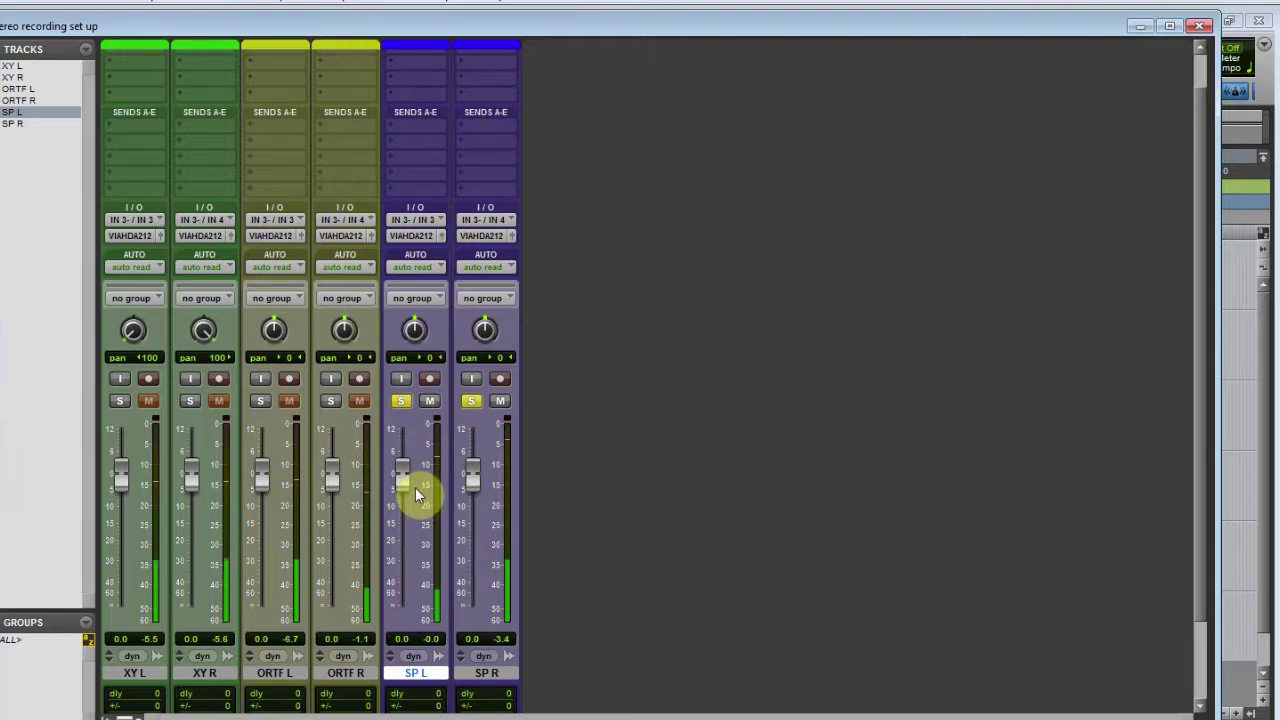
pyautogui.hotkey('ctrl', '=')
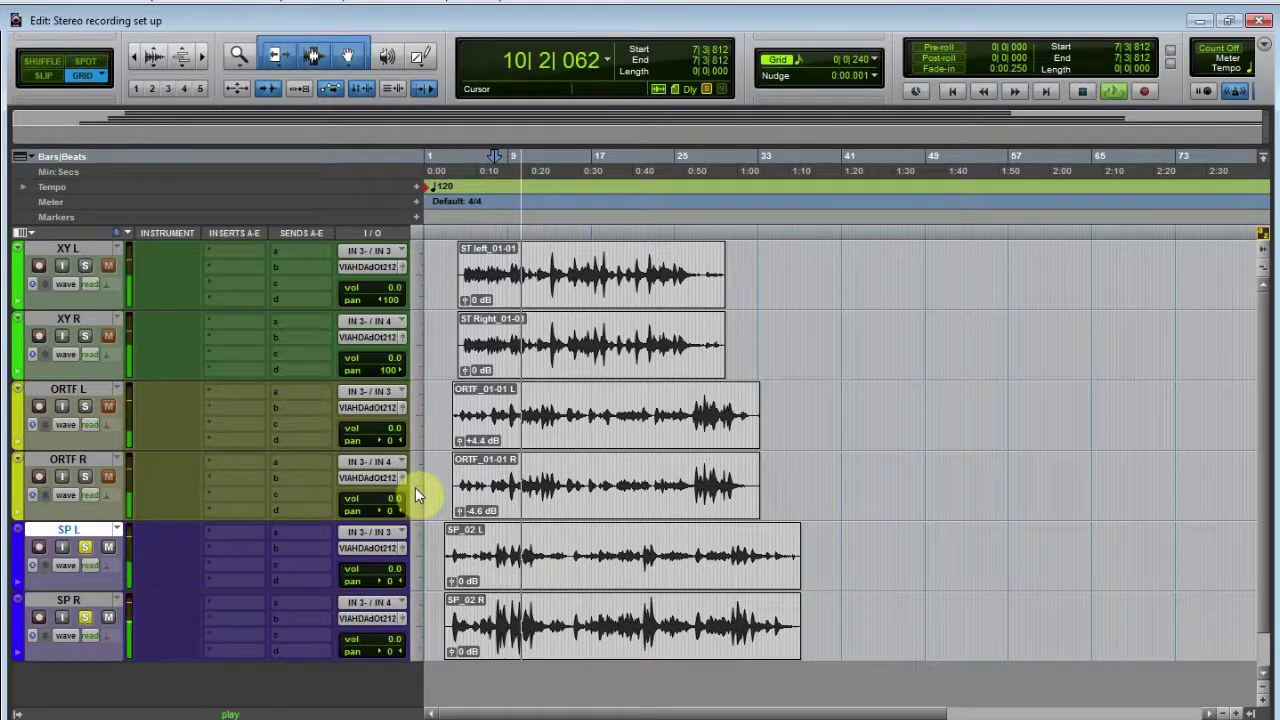
pyautogui.hotkey('ctrl', '=')
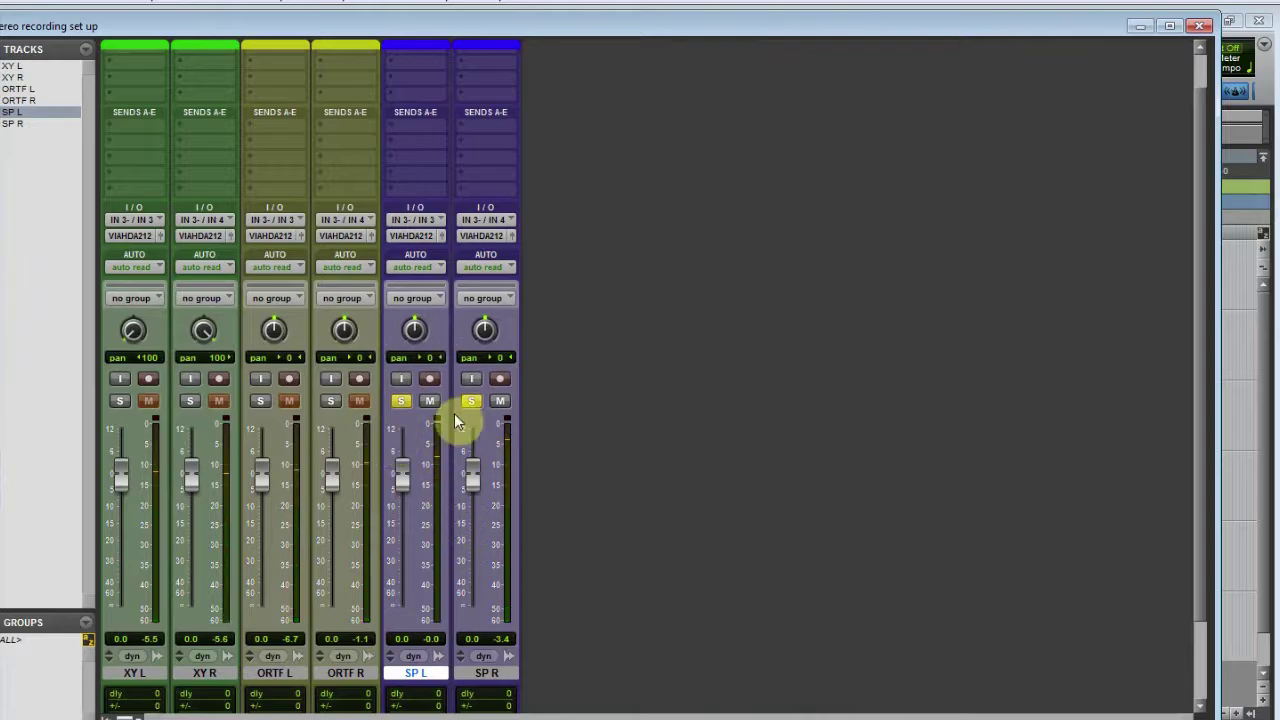
pyautogui.hotkey('ctrl', '=')
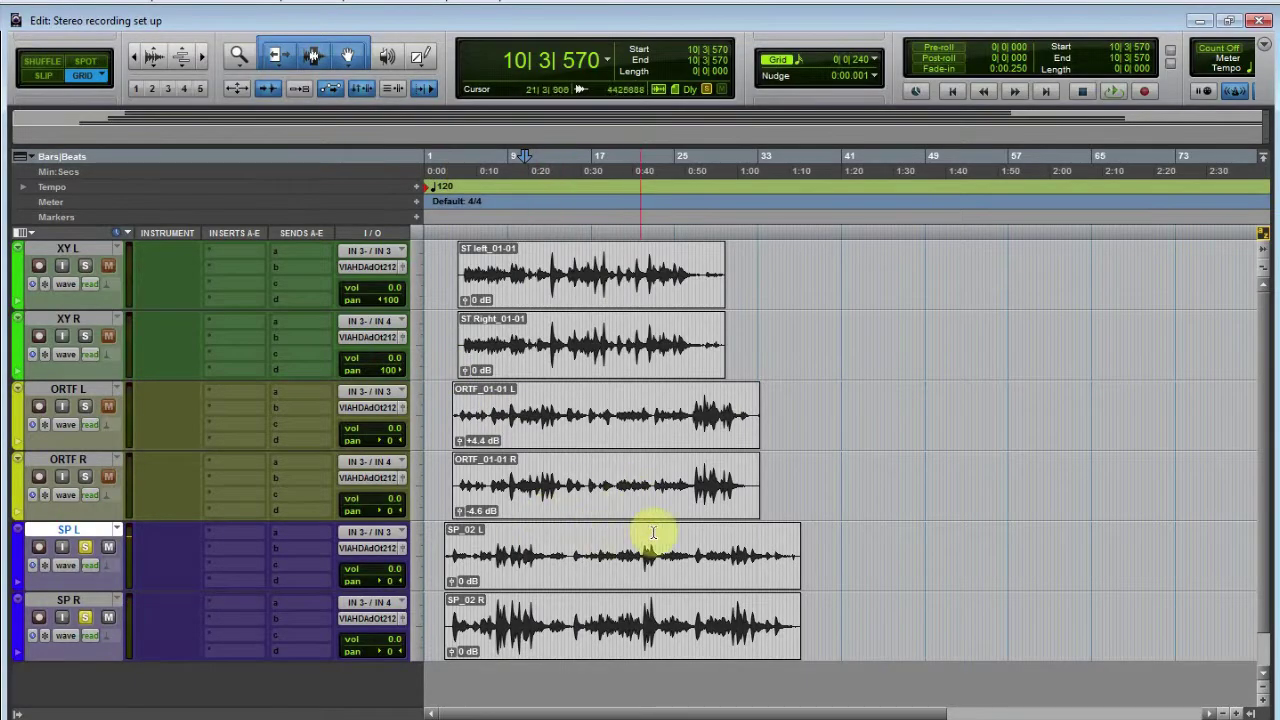
pyautogui.hotkey('ctrl', '=')
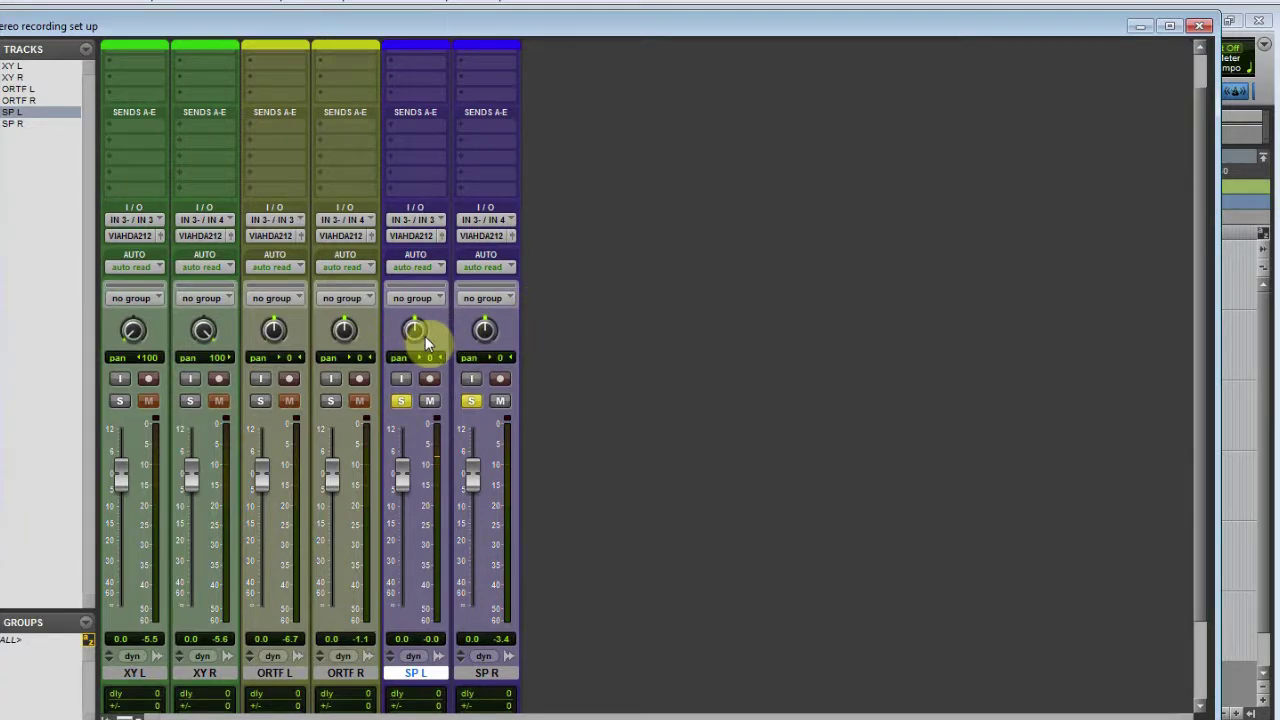
# Step: Pan SP R to 100 right and SP L to 100 left
pyautogui.moveTo(486, 334); pyautogui.dragTo(485, 210)
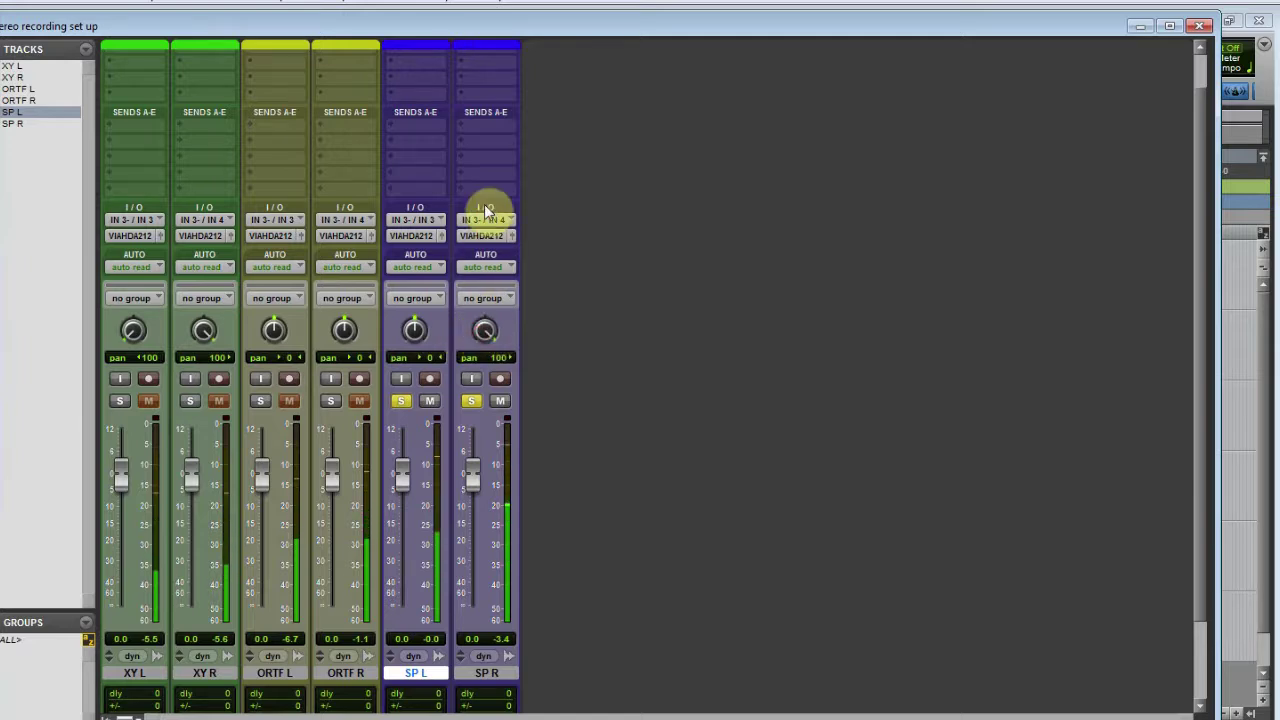
pyautogui.moveTo(414, 335); pyautogui.dragTo(409, 414)
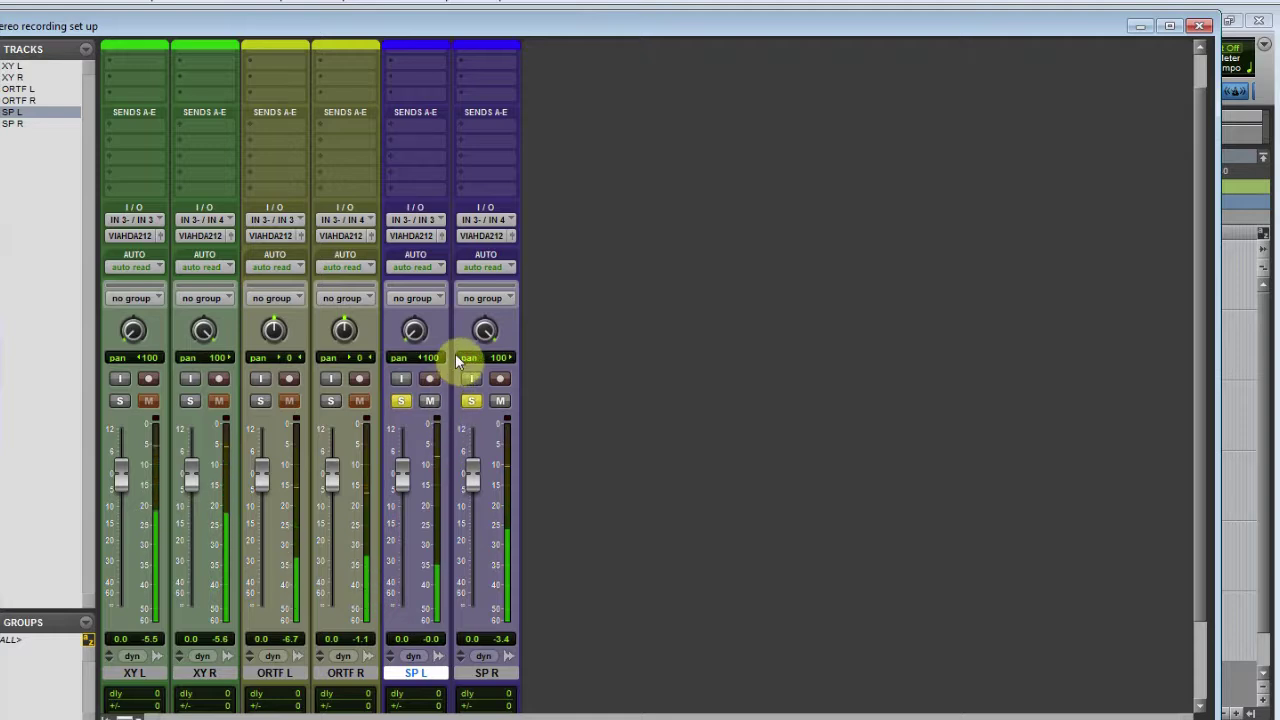
pyautogui.hotkey('ctrl', '=')
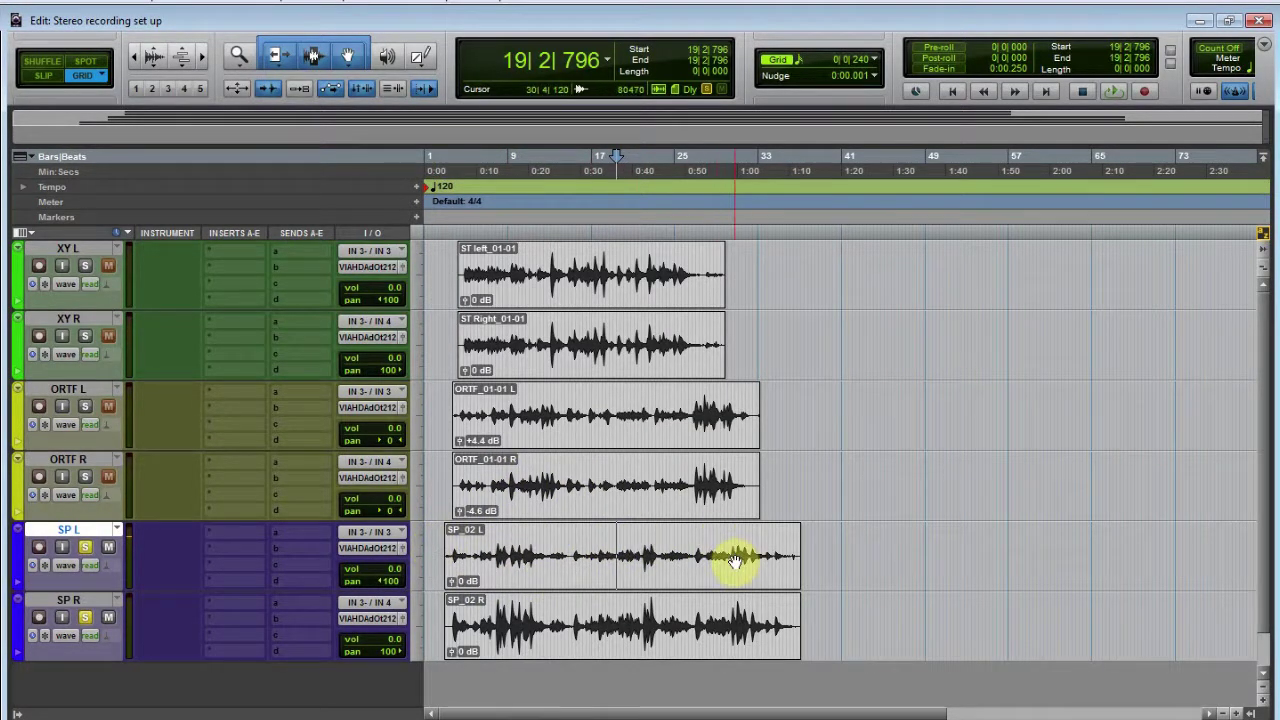
pyautogui.hotkey('ctrl', '=')
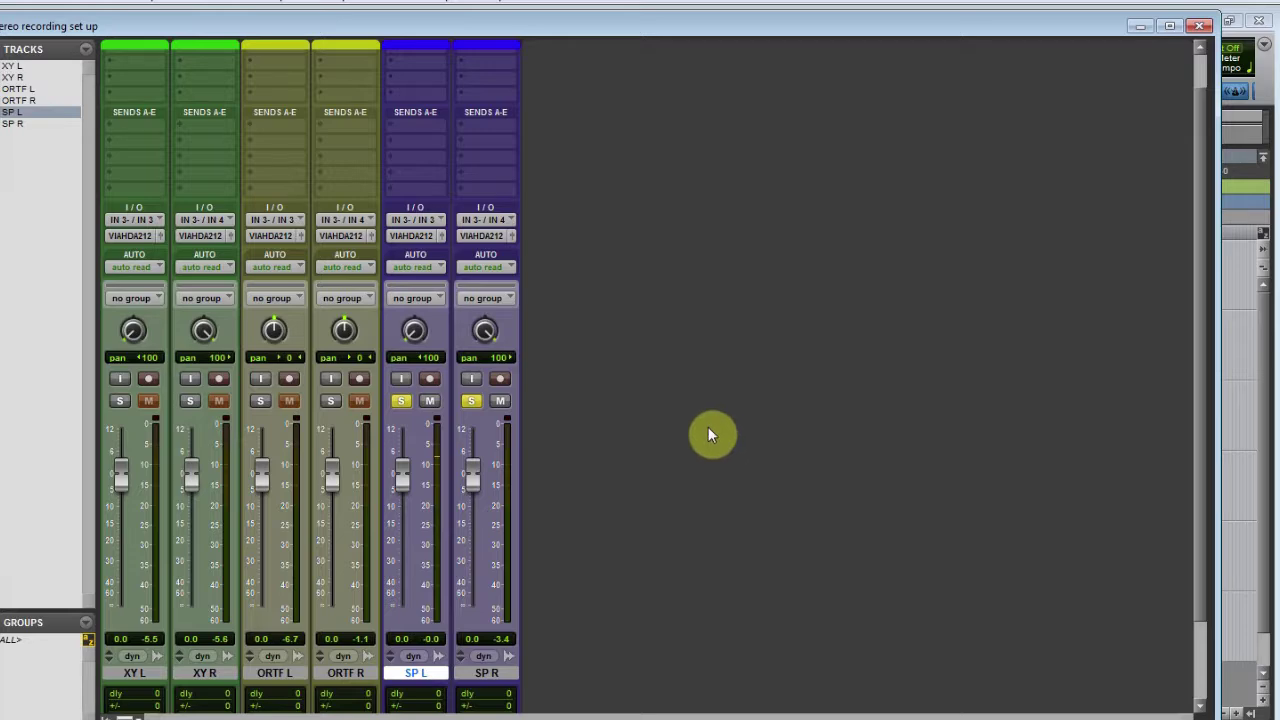
pyautogui.hotkey('ctrl', '=')
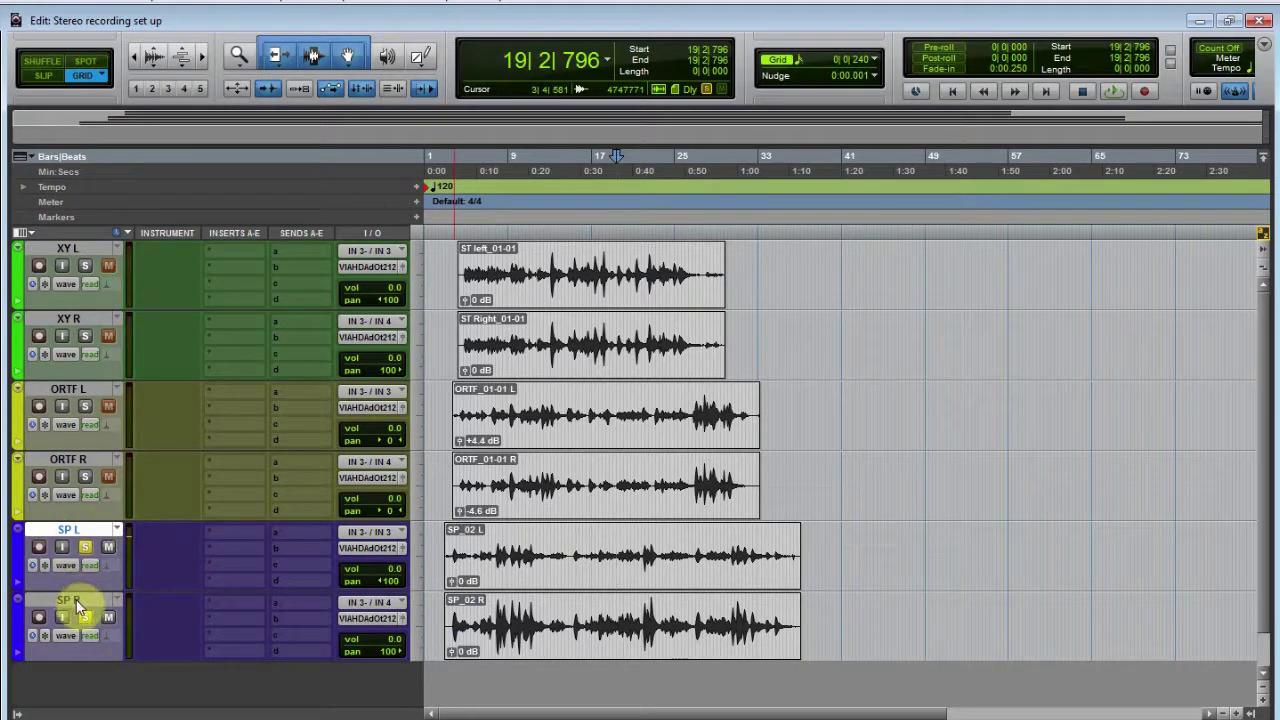
pyautogui.click(84, 546)
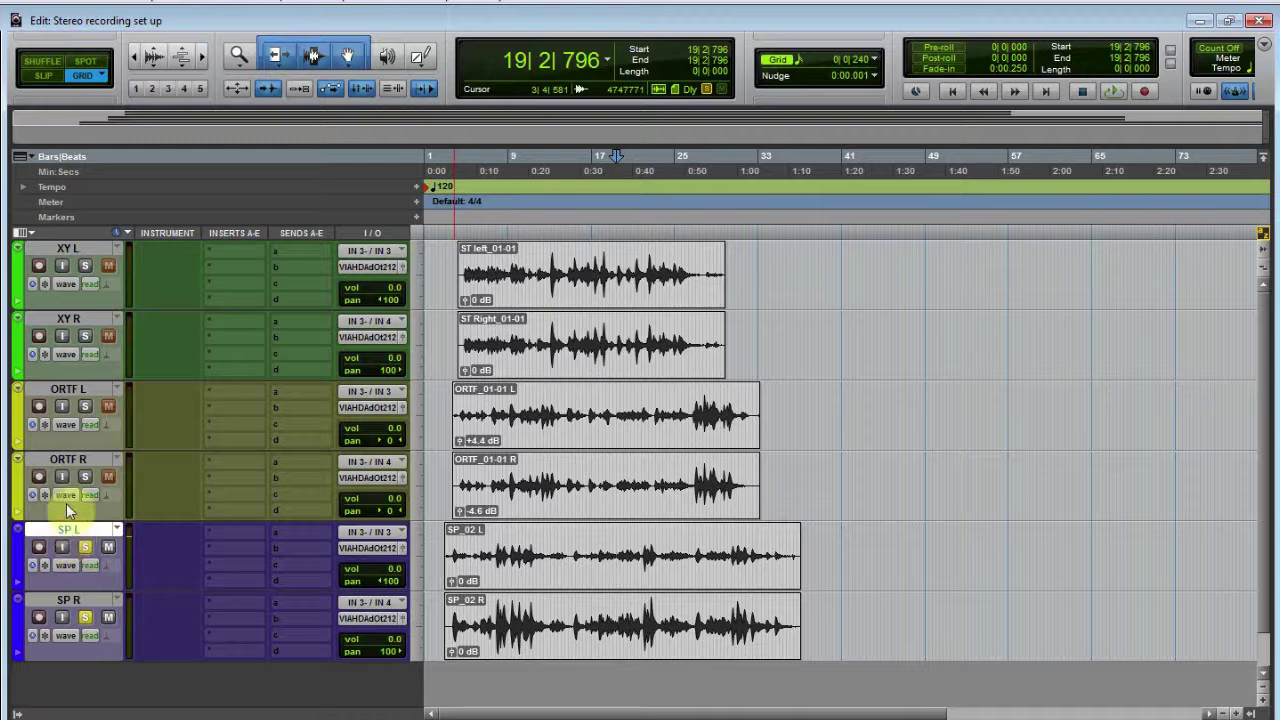